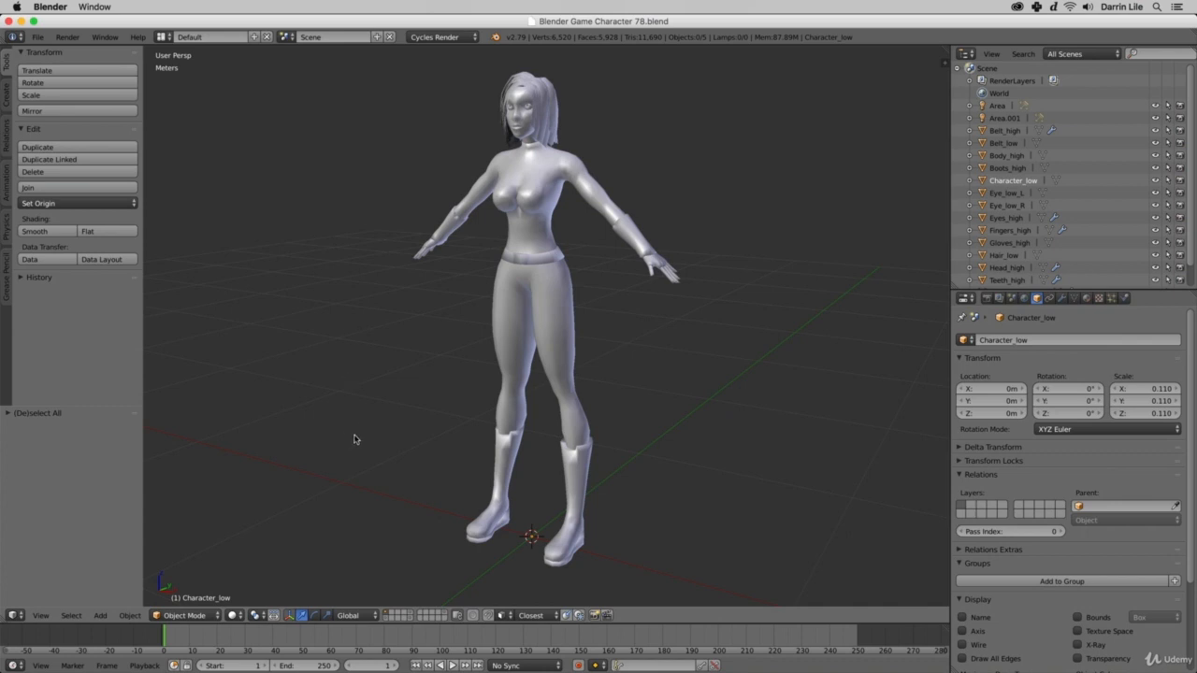
pyautogui.hotkey('shift', 'a')
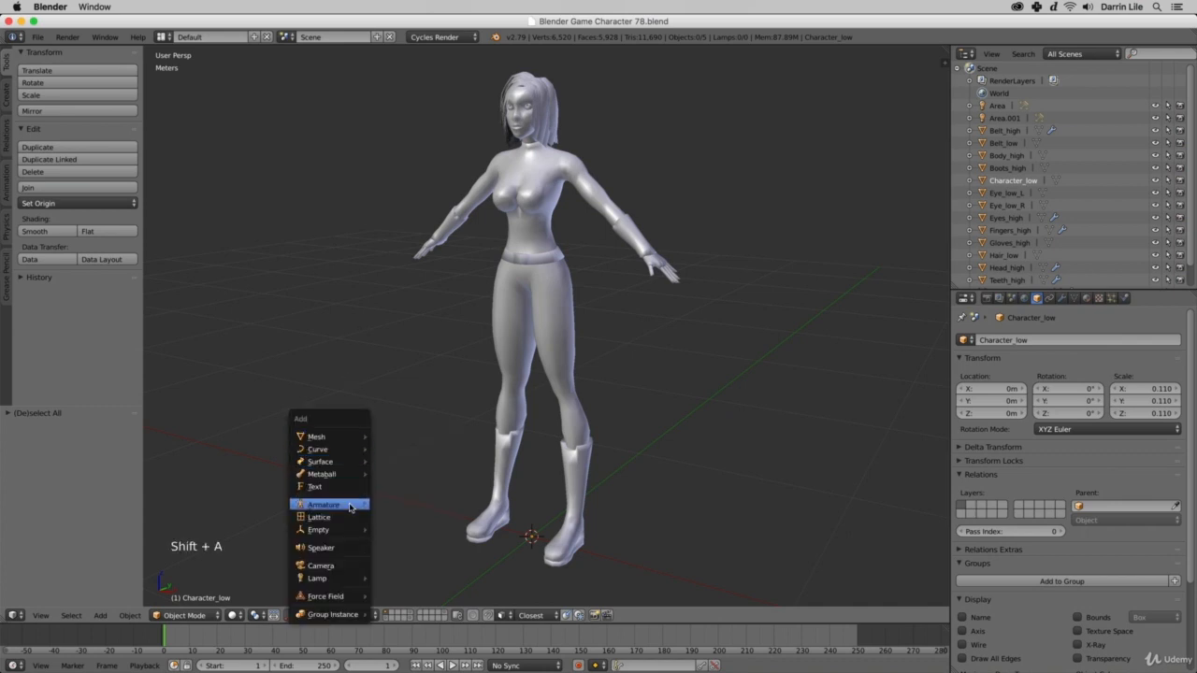
pyautogui.moveTo(350, 507)
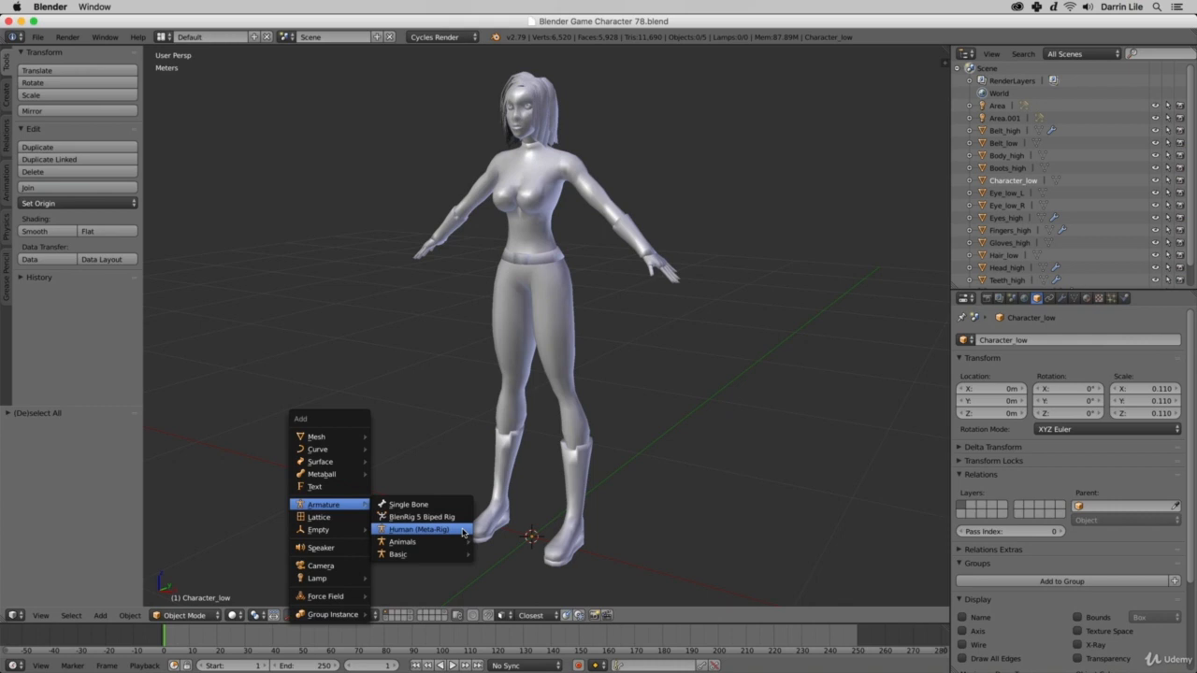
pyautogui.moveTo(430, 545)
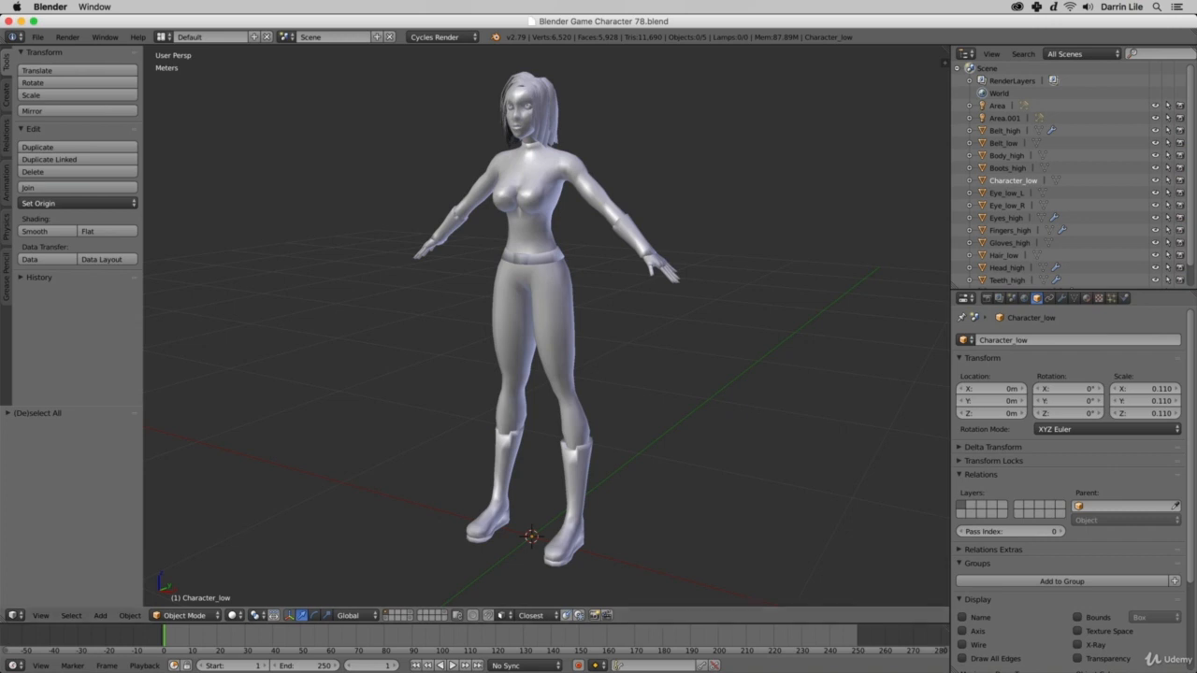
# - Switch to Unity and create a 3D project named CharacterTest on the Desktop
pyautogui.press('super+Tab')
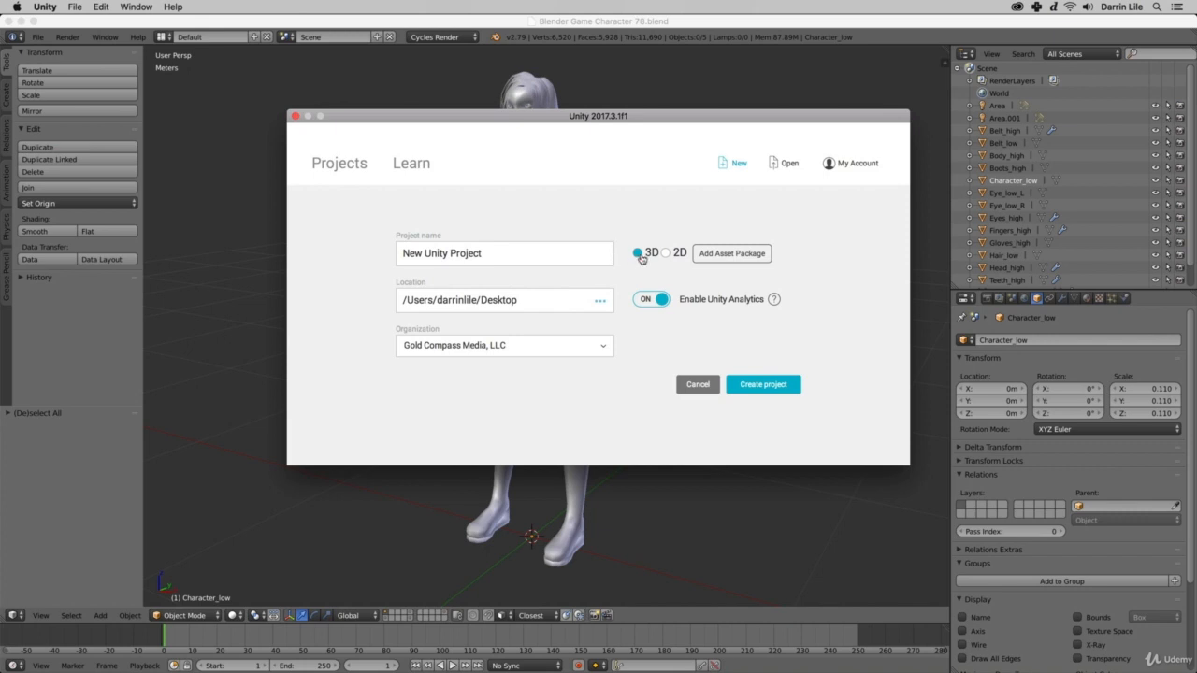
pyautogui.click(493, 253)
pyautogui.moveTo(492, 254); pyautogui.dragTo(386, 256)
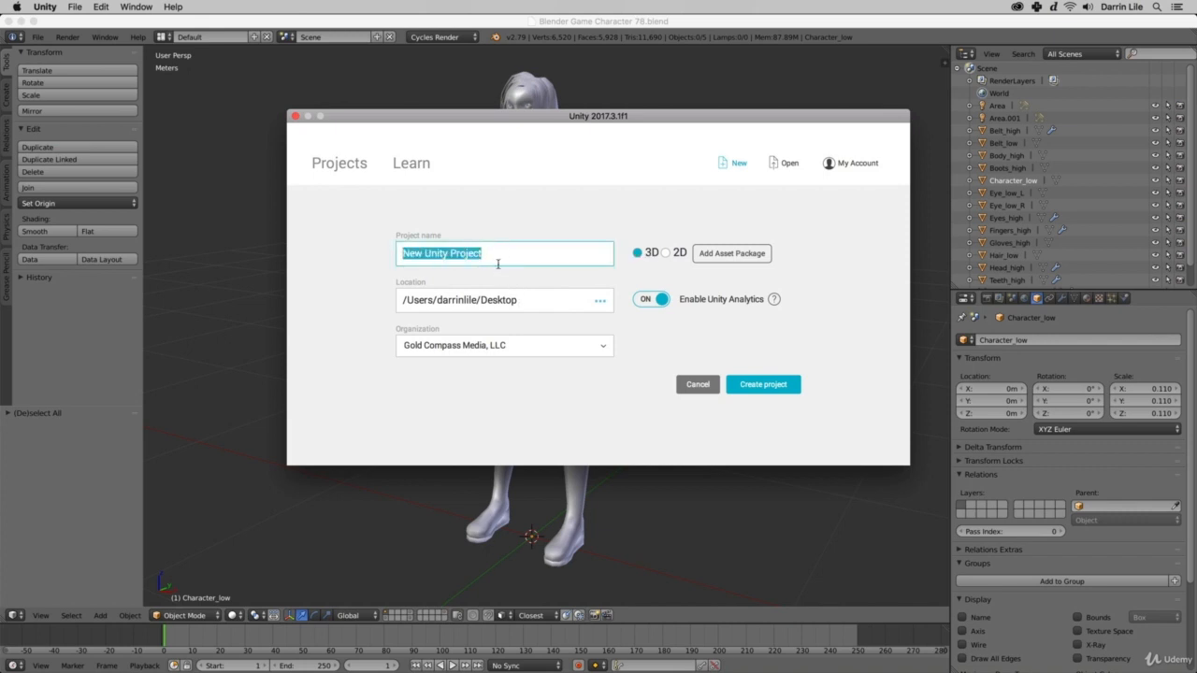
pyautogui.write('CharacterTest')
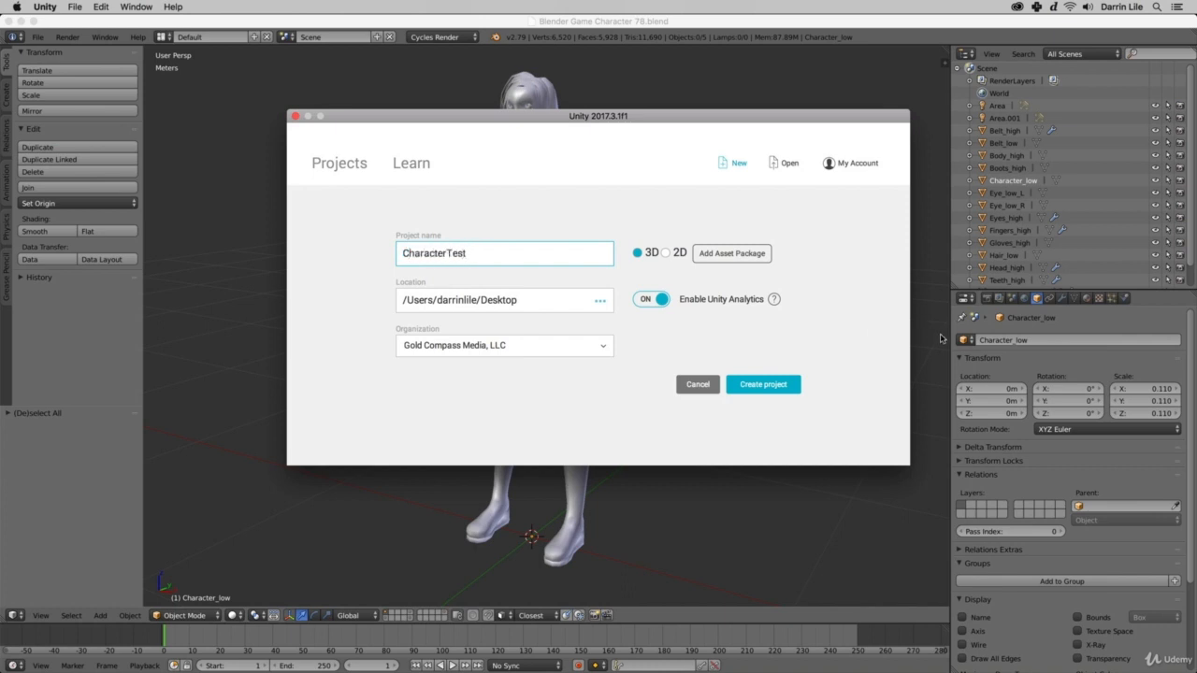
pyautogui.click(781, 388)
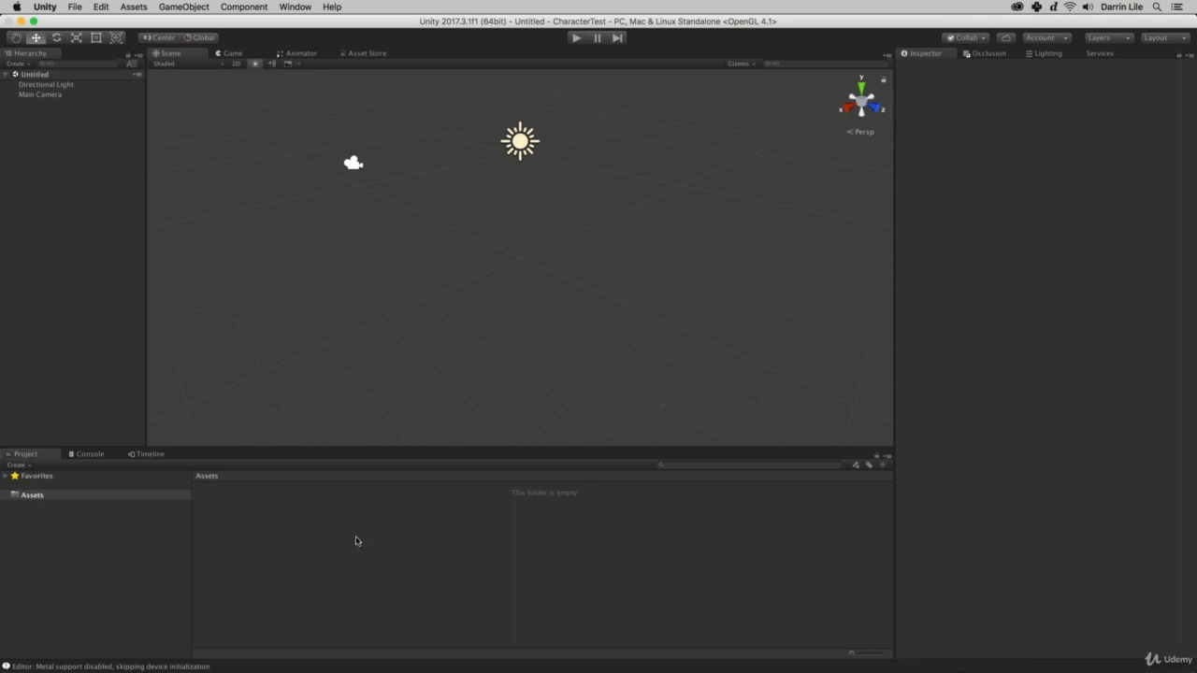
# - Import the Characters standard asset package into the project's Assets folder with all its items included
pyautogui.rightClick(387, 502)
pyautogui.moveTo(392, 505)
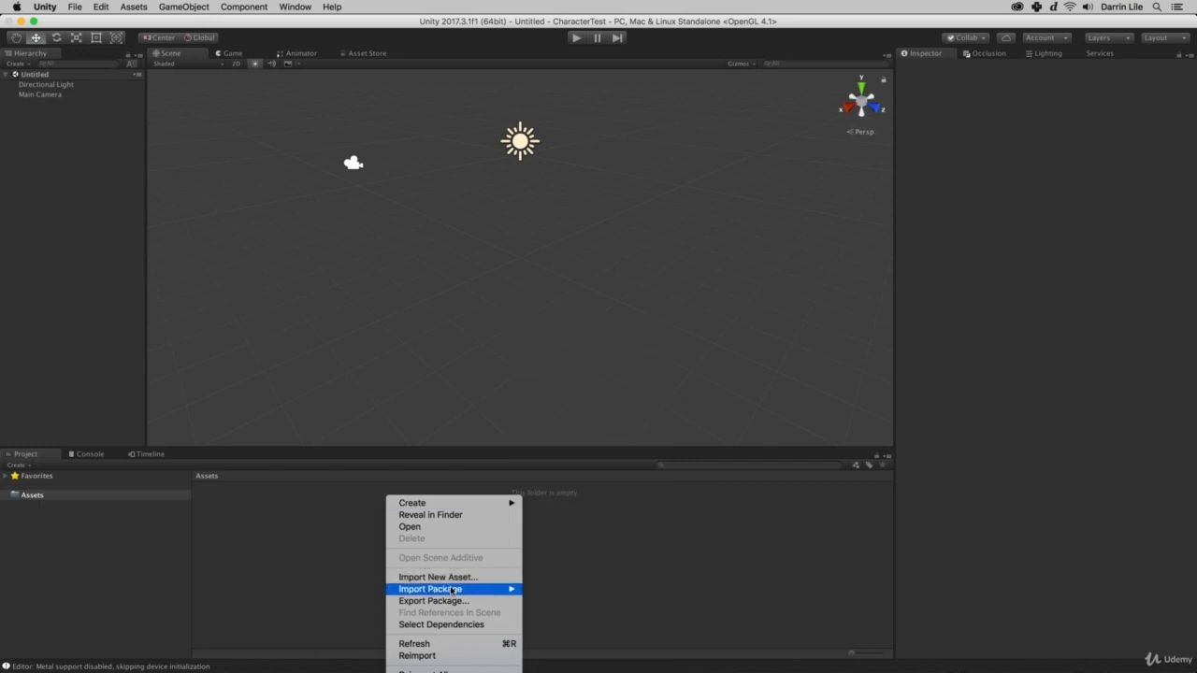
pyautogui.moveTo(452, 591)
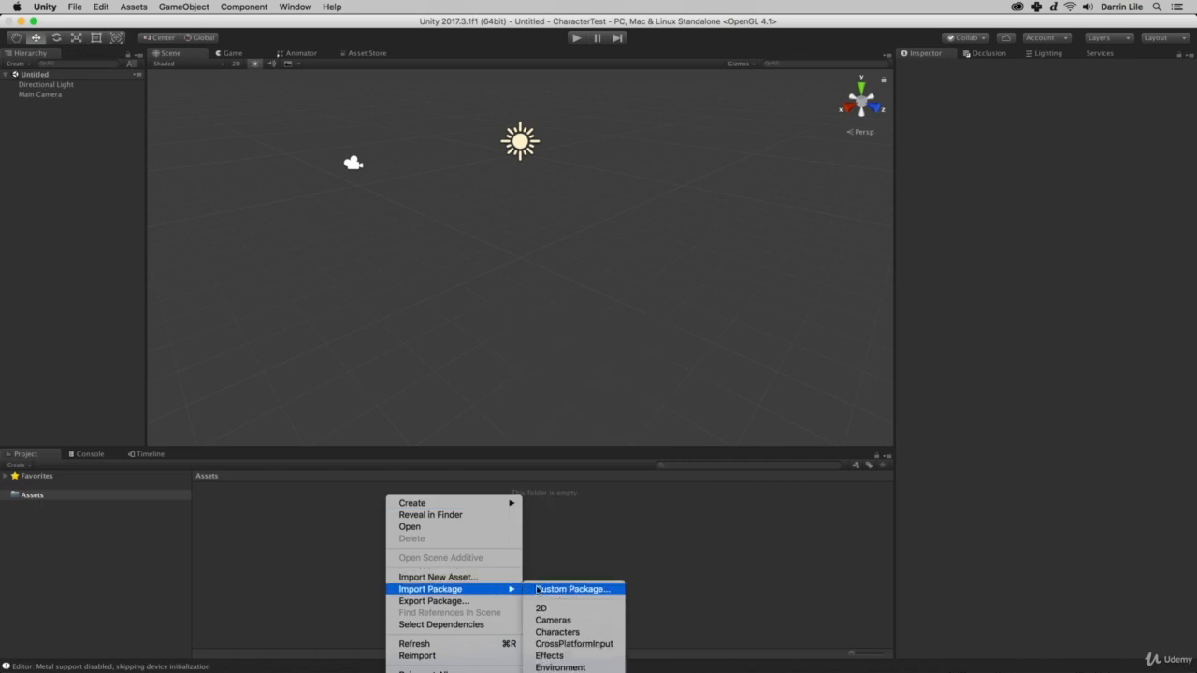
pyautogui.click(586, 637)
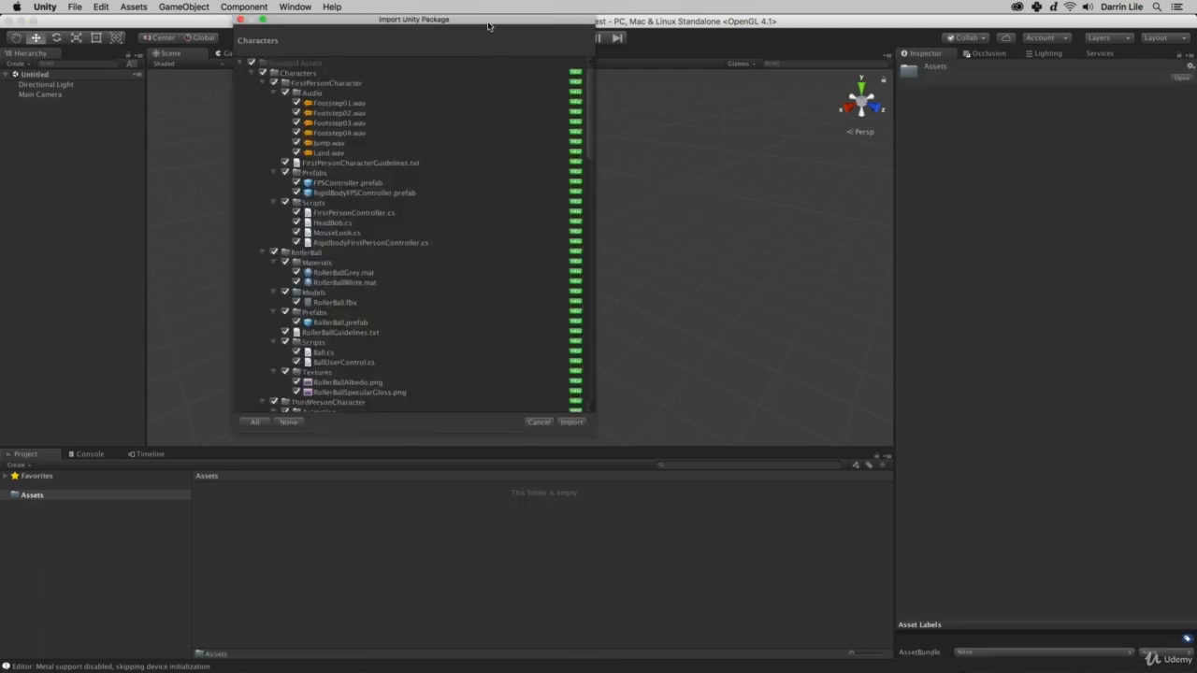
pyautogui.moveTo(493, 28); pyautogui.dragTo(527, 51)
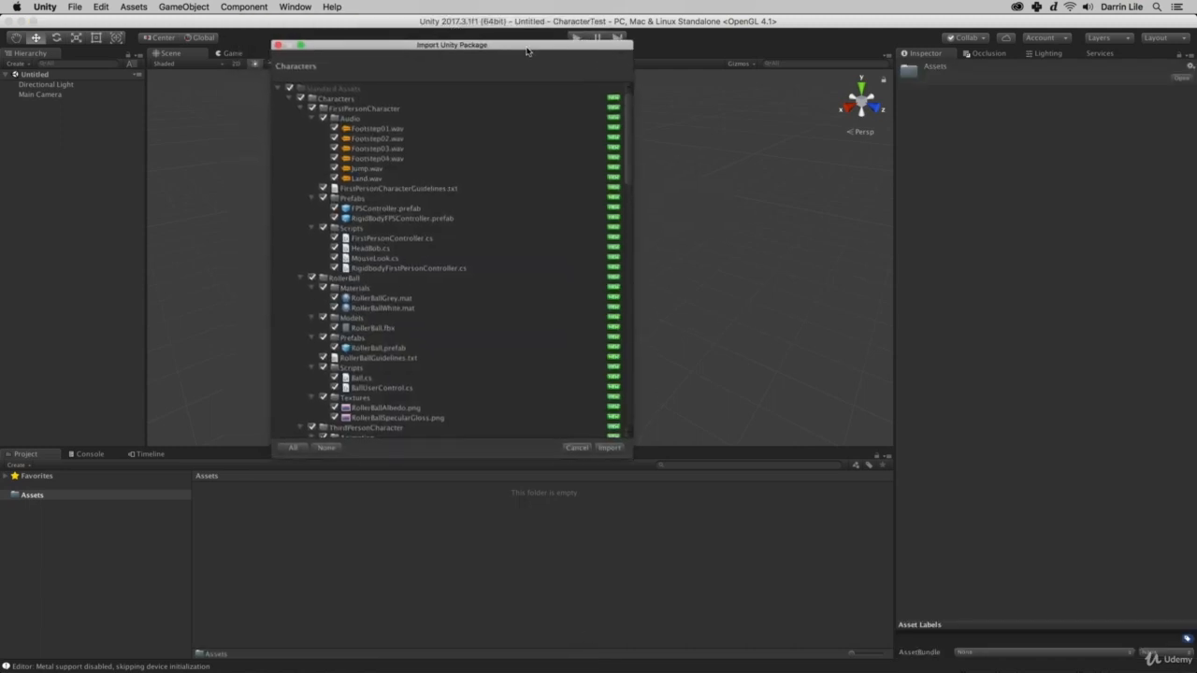
pyautogui.click(609, 452)
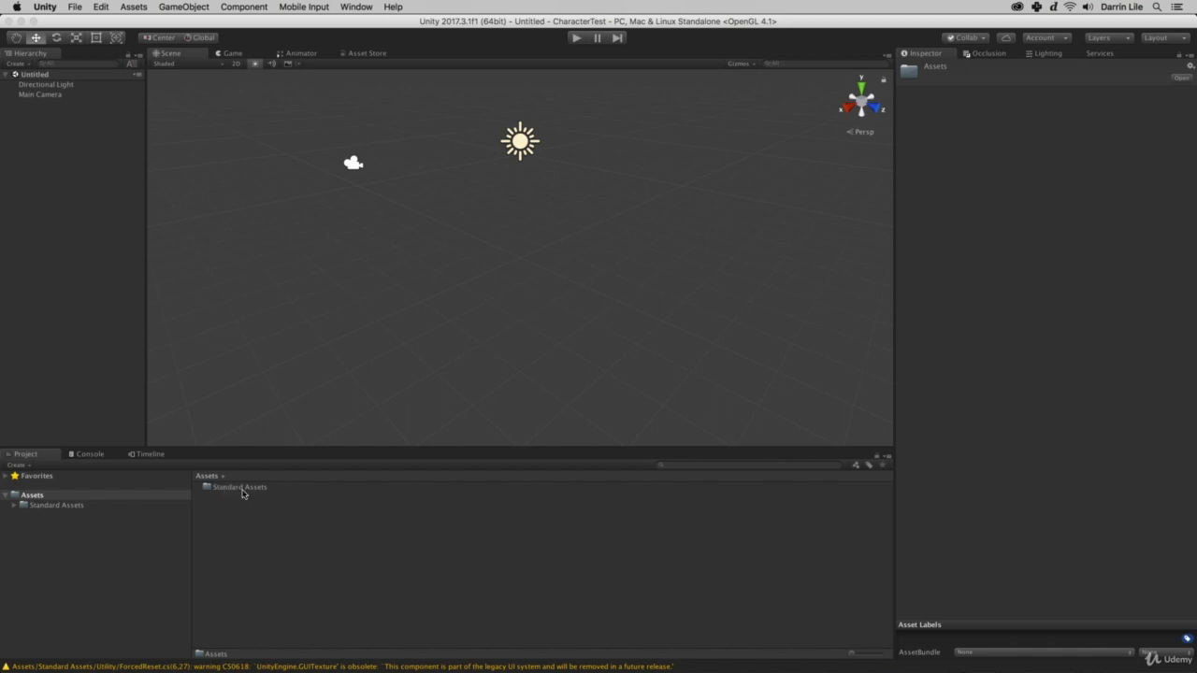
# - Open the Prefabs folder of ThirdPersonCharacter, inside the Characters folder of Standard Assets
pyautogui.doubleClick(219, 495)
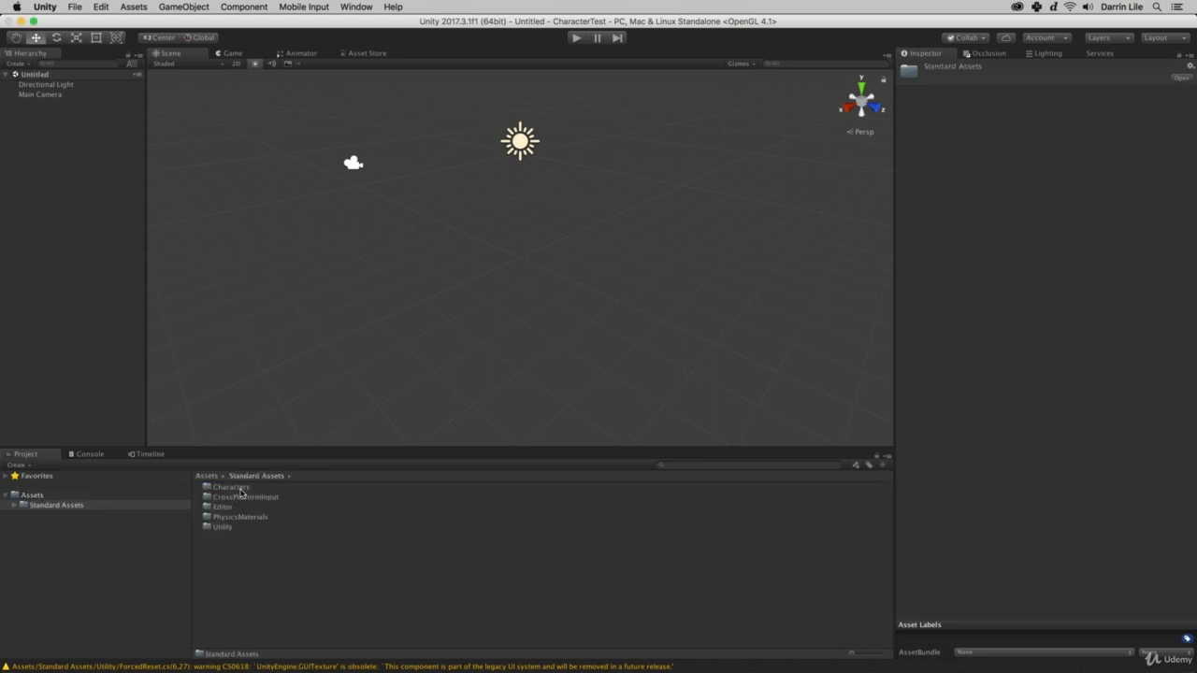
pyautogui.doubleClick(230, 488)
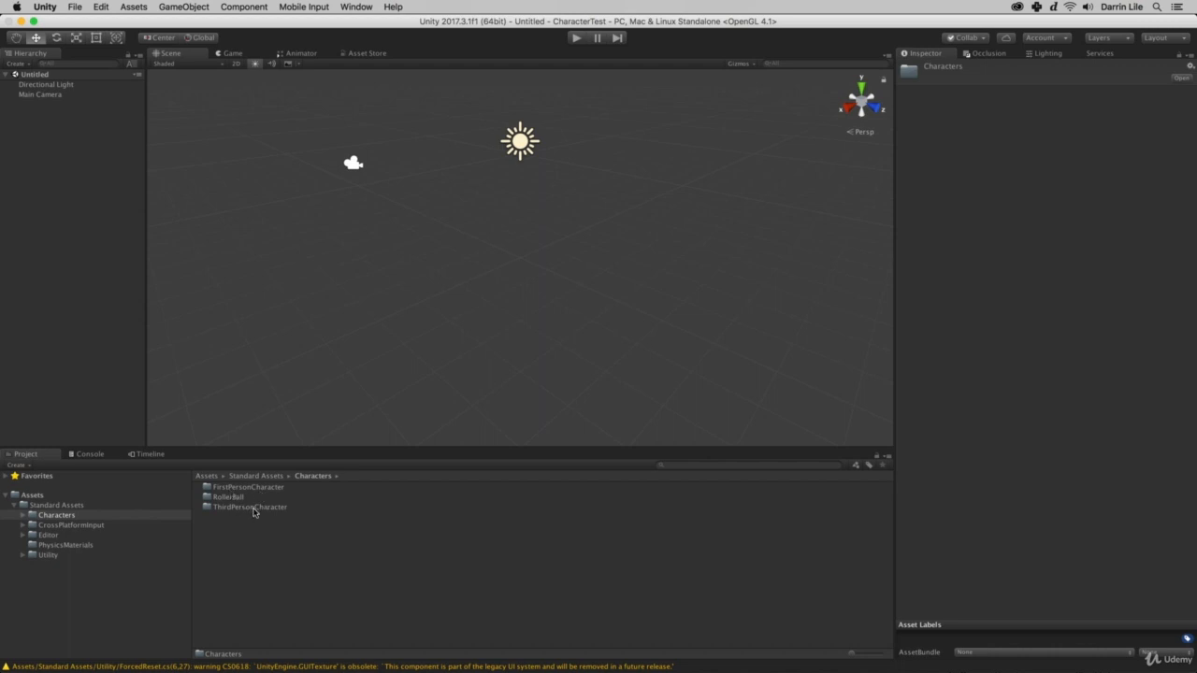
pyautogui.doubleClick(253, 508)
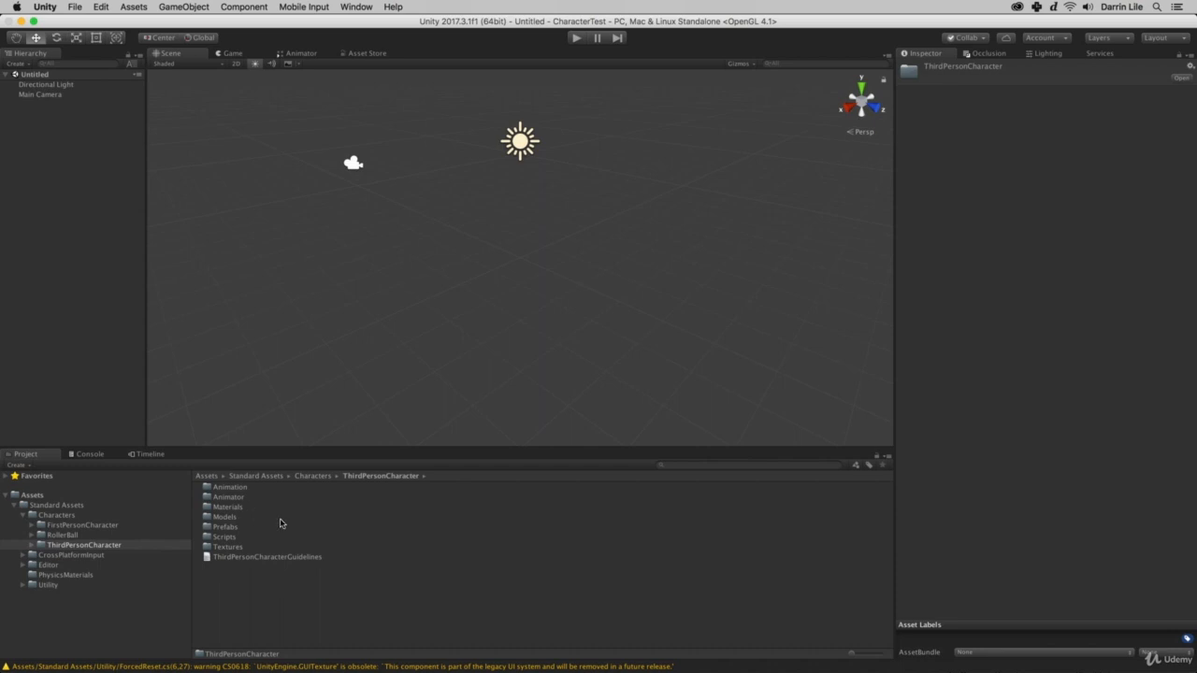
pyautogui.click(211, 530)
pyautogui.doubleClick(211, 530)
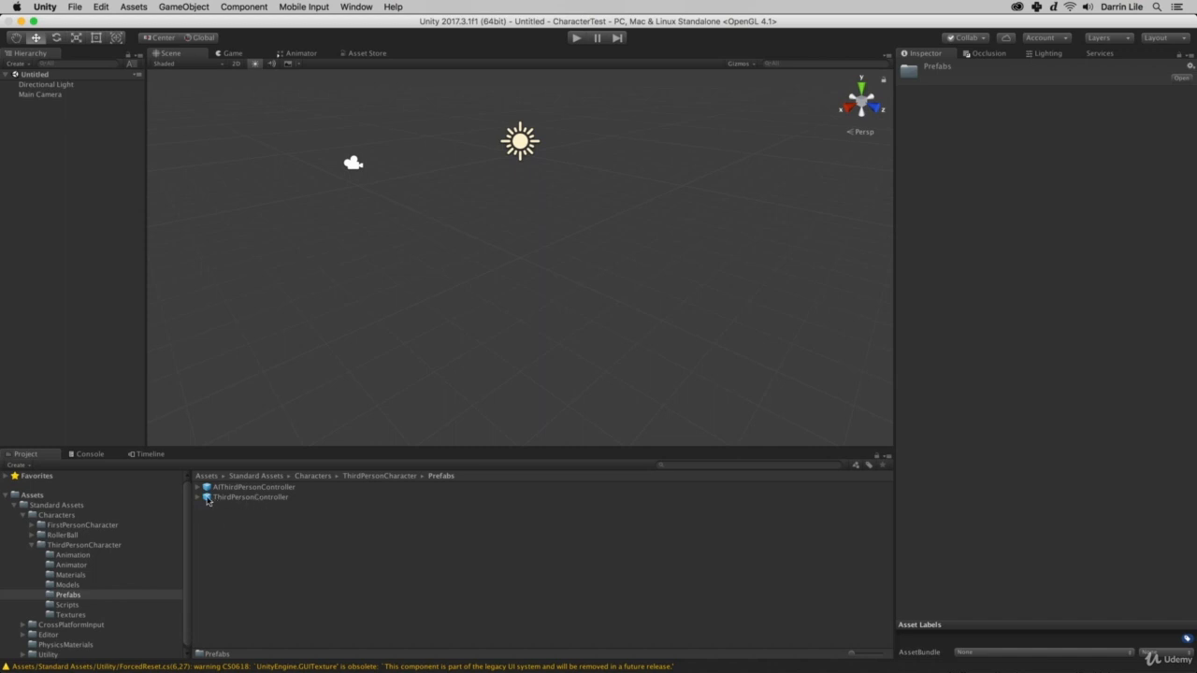
# - Preview the ThirdPersonController prefab from the front and add it to the scene hierarchy
pyautogui.click(208, 500)
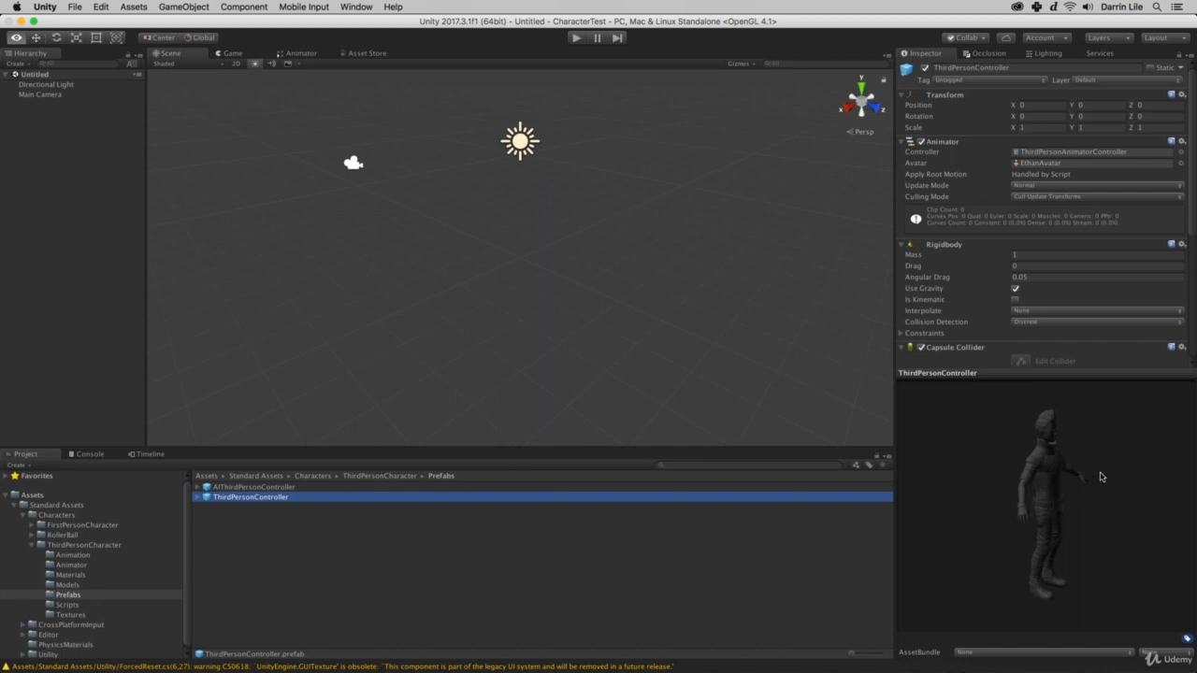
pyautogui.keyDown('alt'); pyautogui.moveTo(1117, 473); pyautogui.dragTo(1035, 495); pyautogui.keyUp('alt')
pyautogui.press('w')
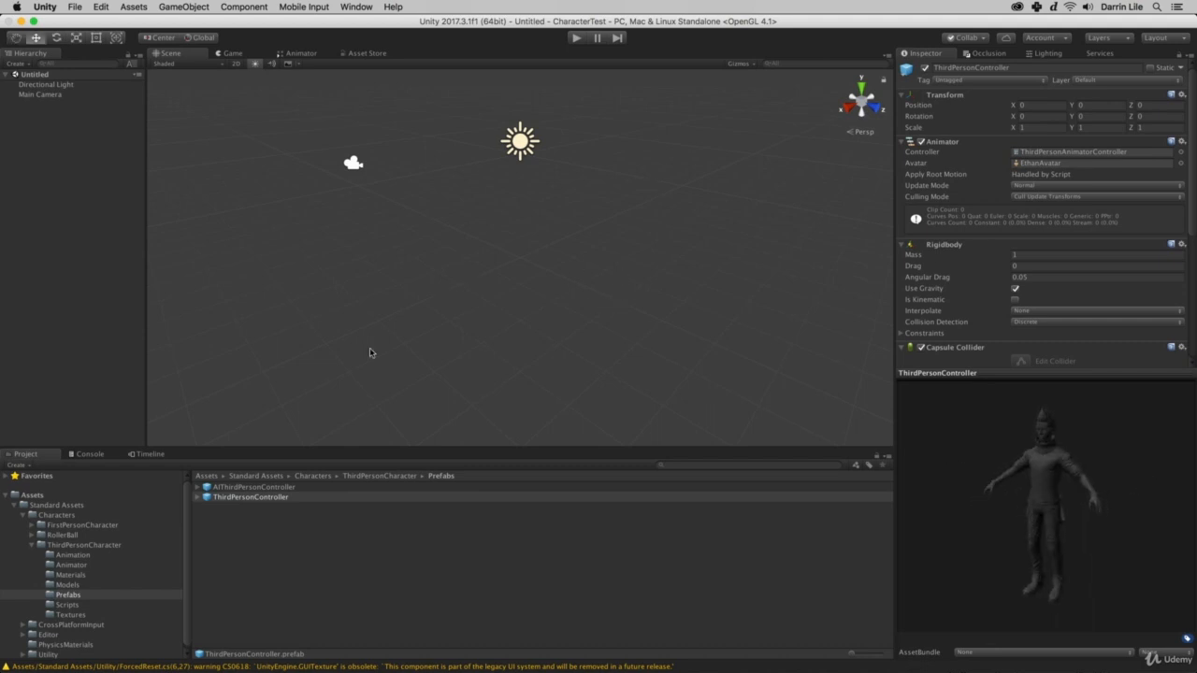
pyautogui.moveTo(208, 499); pyautogui.dragTo(63, 261)
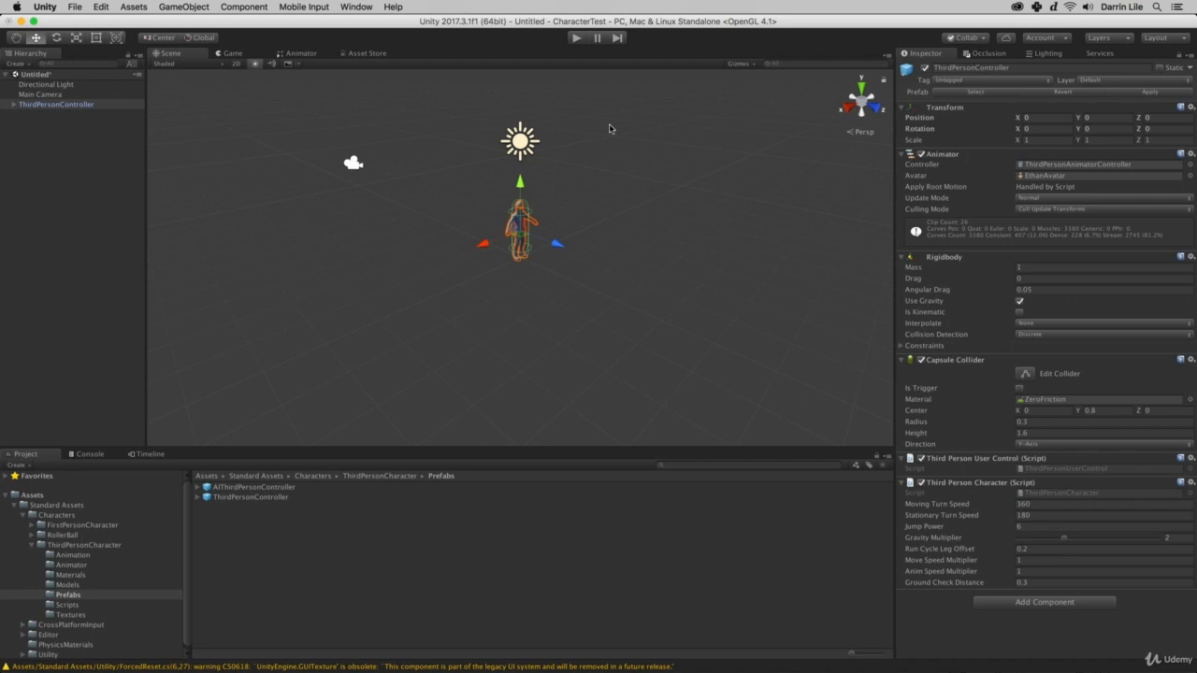
# - Run the scene with only the ThirdPersonController in it, and stop playback
pyautogui.scroll(3, 609, 131)
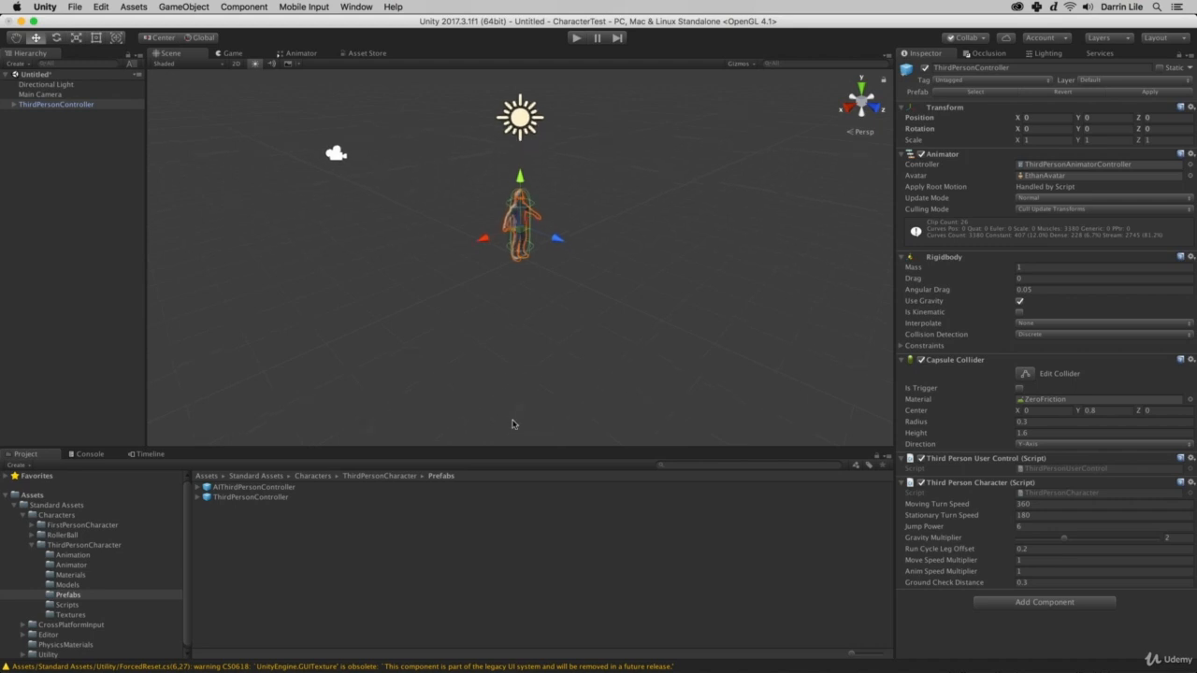
pyautogui.click(576, 39)
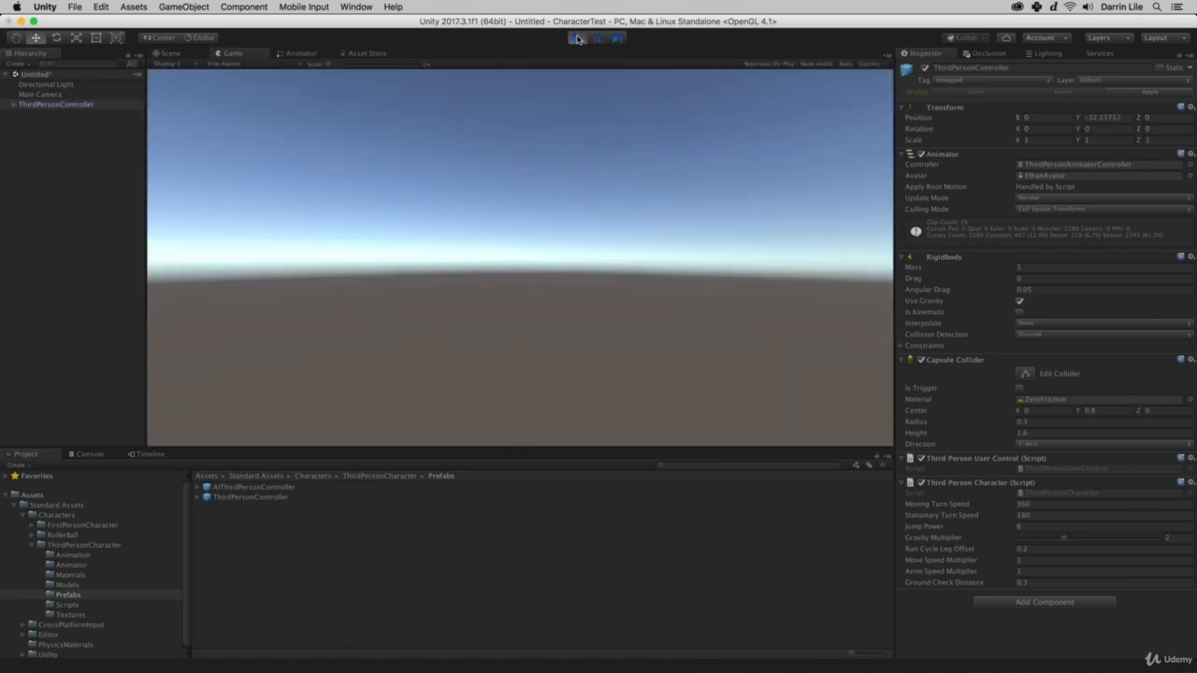
pyautogui.click(576, 38)
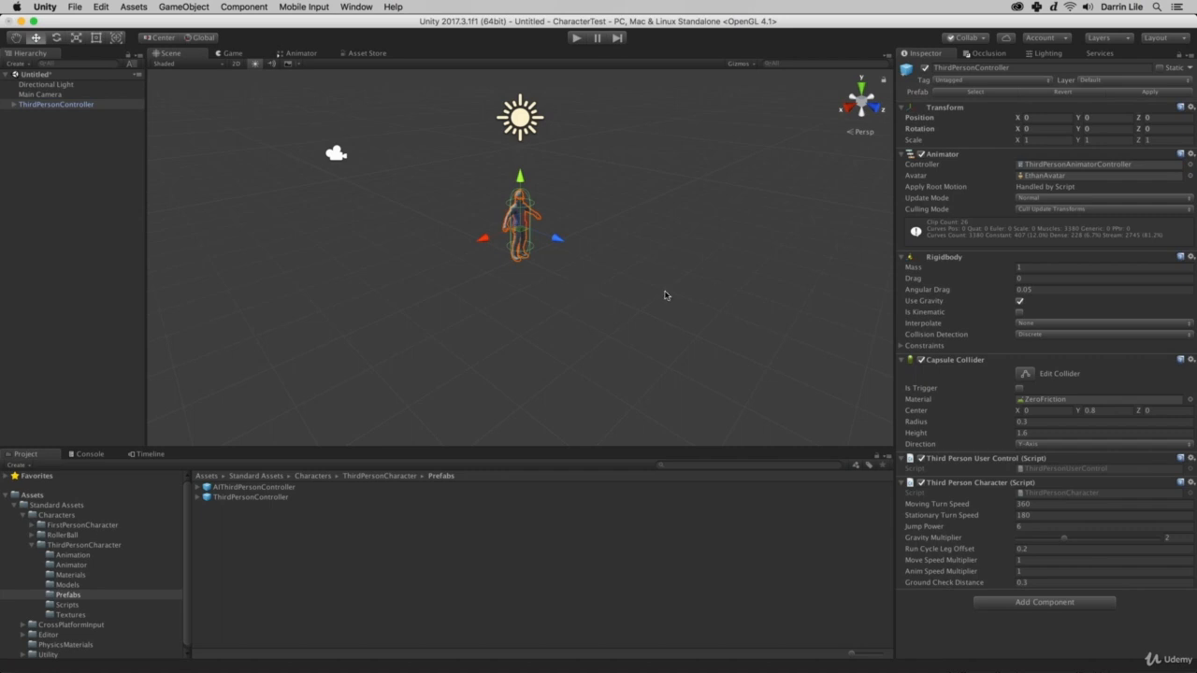
# - Add a 3D plane to the scene as ground beneath the character
pyautogui.click(633, 179)
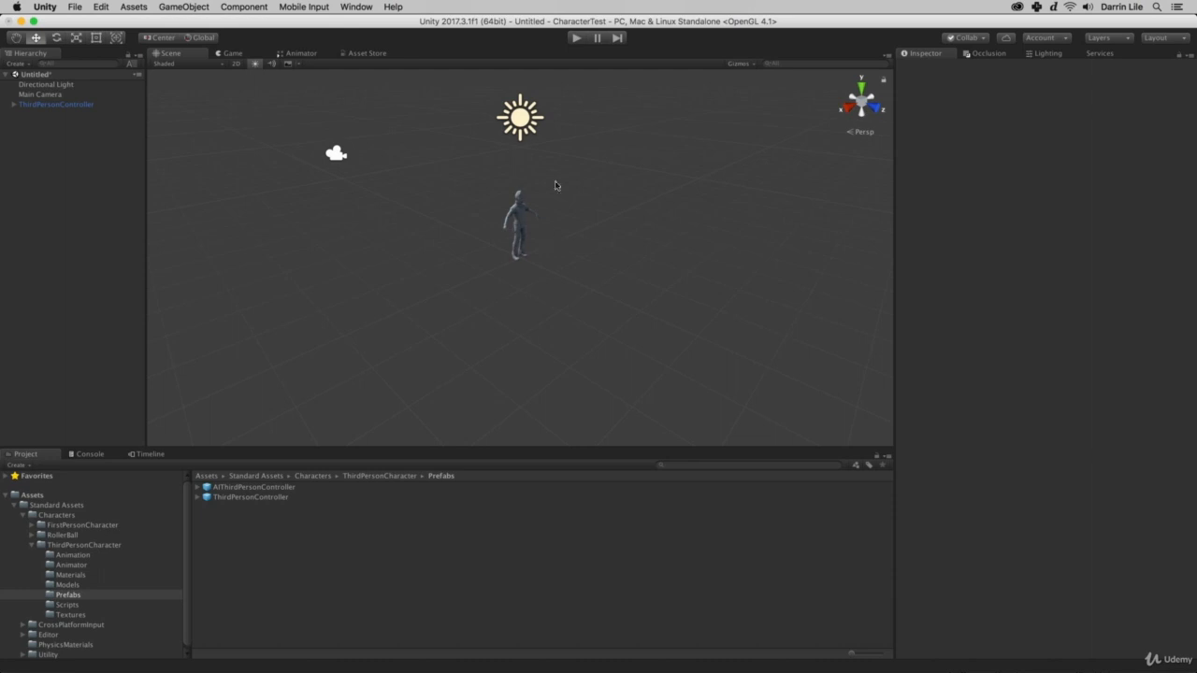
pyautogui.click(185, 8)
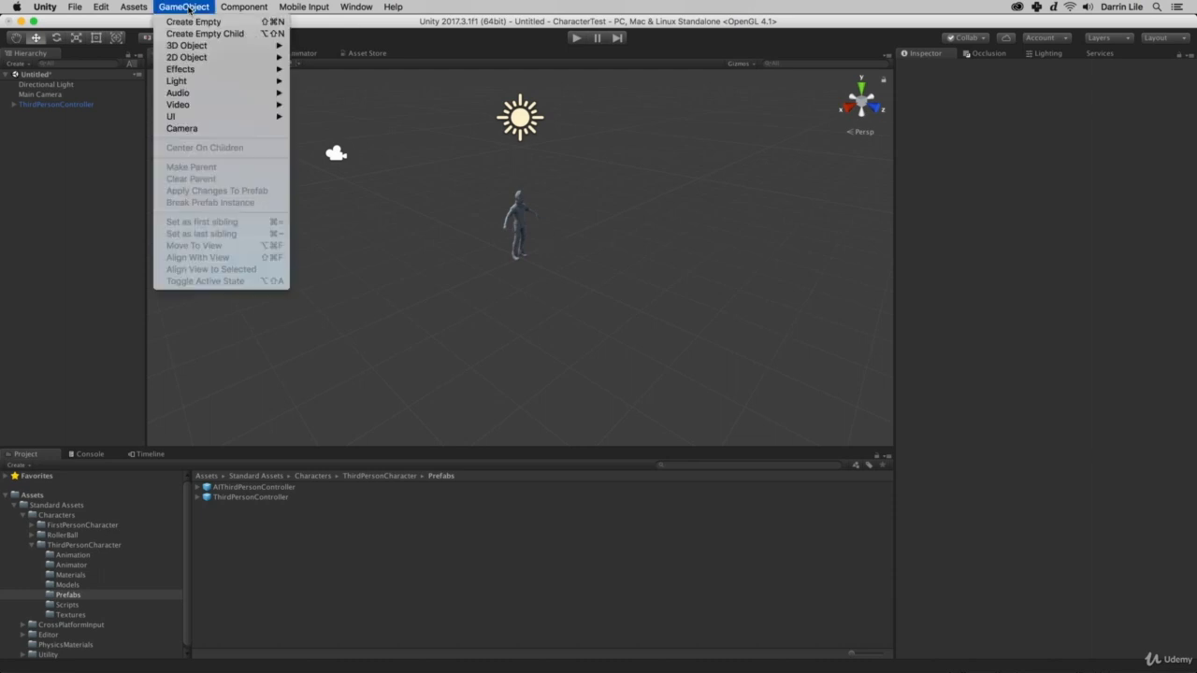
pyautogui.moveTo(191, 47)
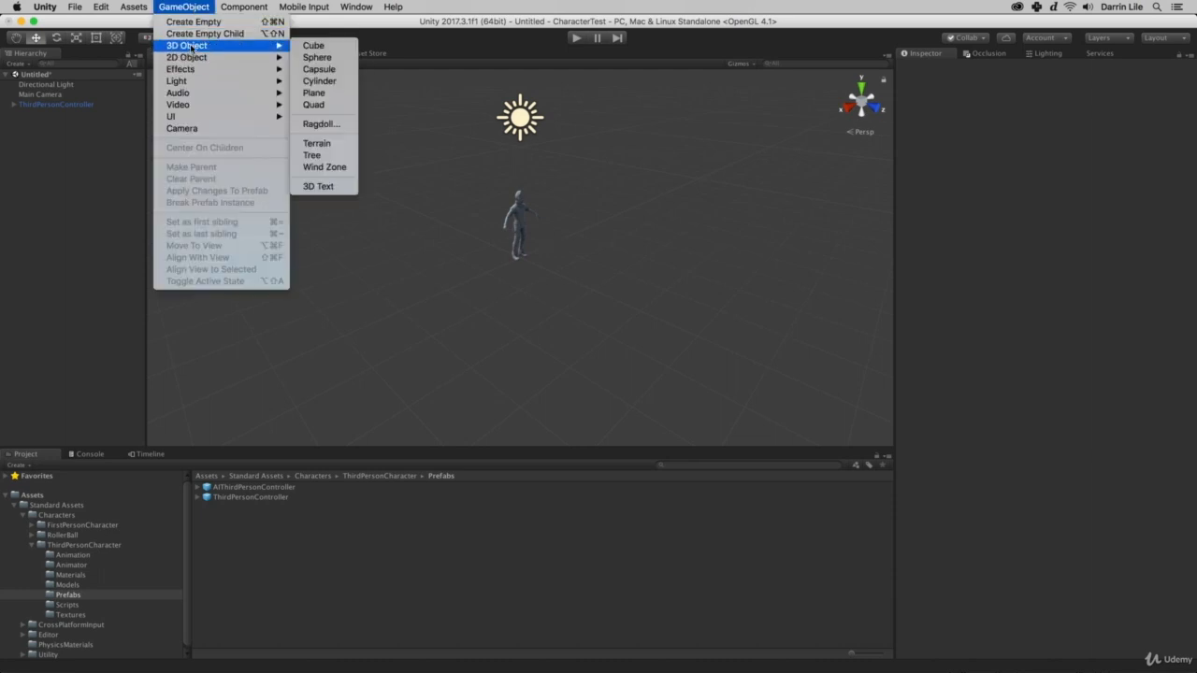
pyautogui.click(314, 94)
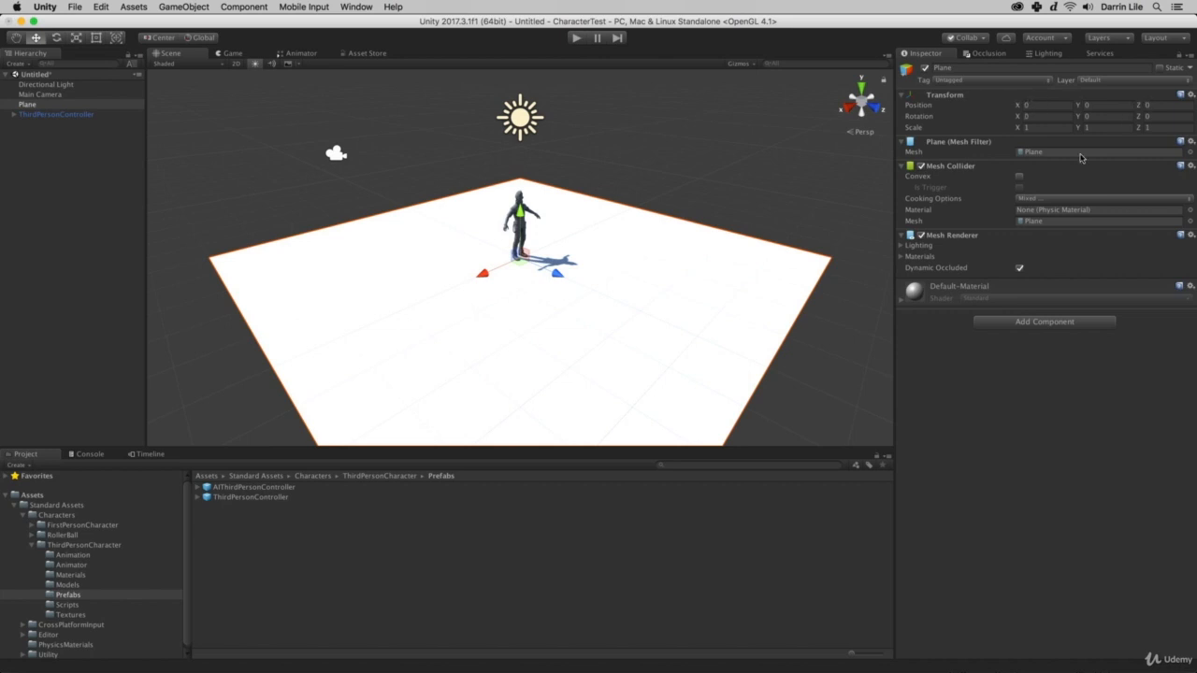
# - Set the plane's scale to 20 on both X and Z
pyautogui.click(1037, 127)
pyautogui.write('20')
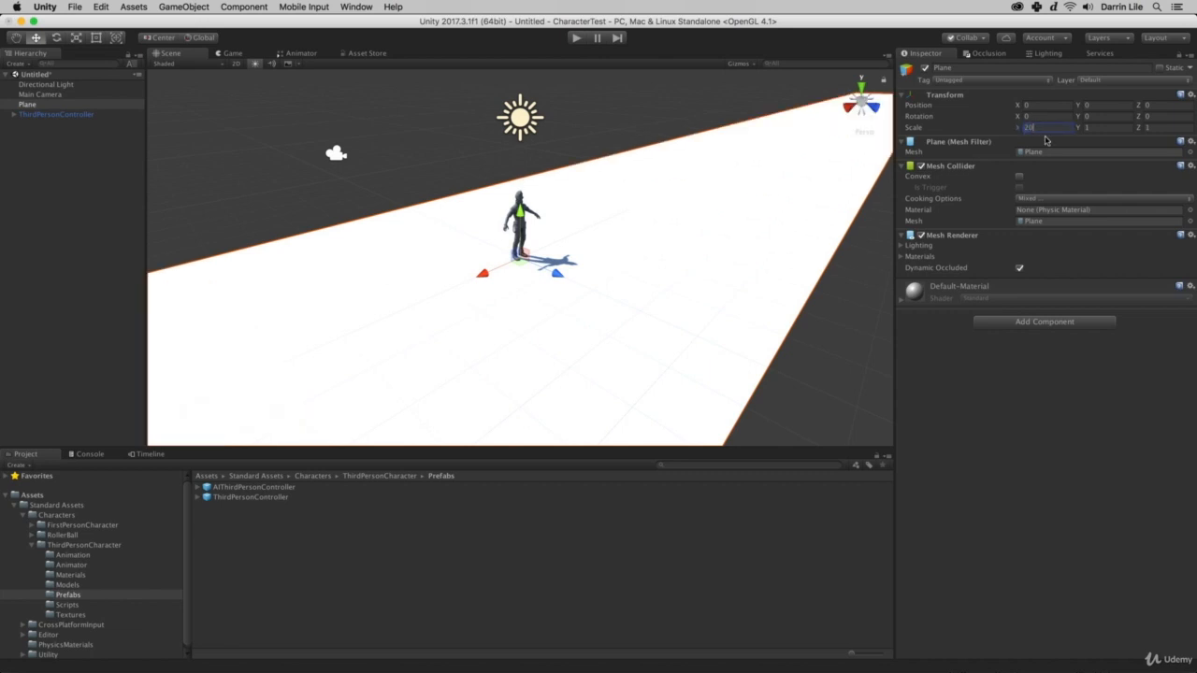
pyautogui.press('Tab')
pyautogui.press('Tab')
pyautogui.write('20')
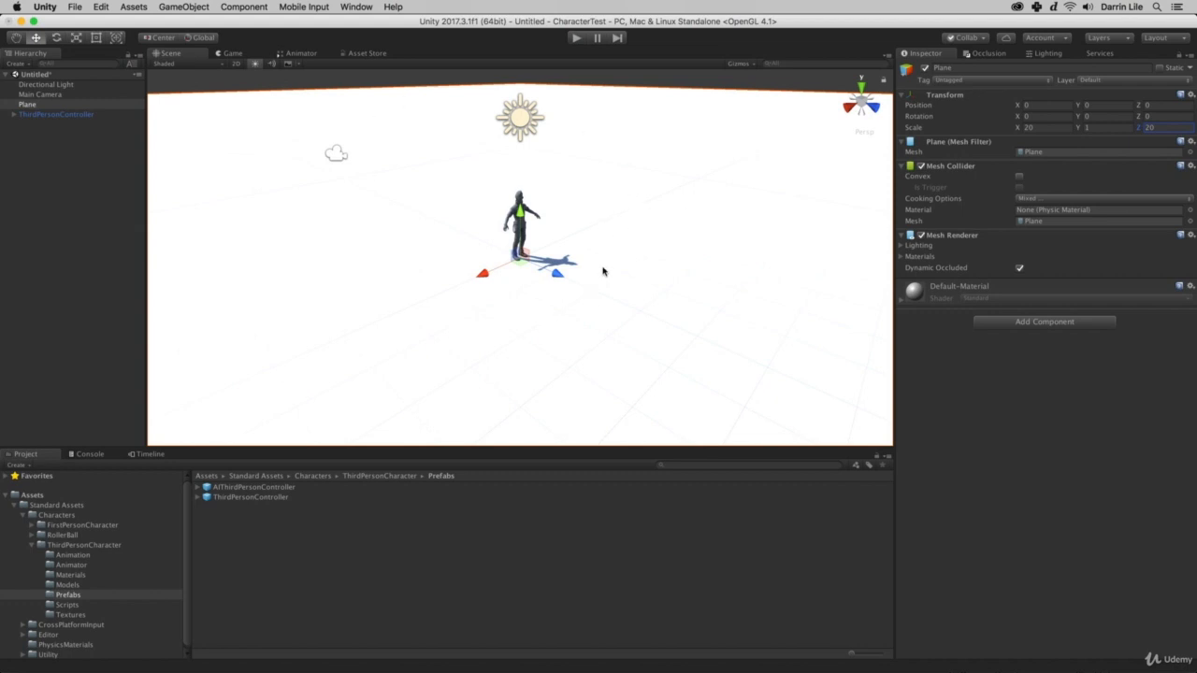
# - Play the scene and test the character's movement by running it away, sideways and back toward the camera
pyautogui.click(575, 39)
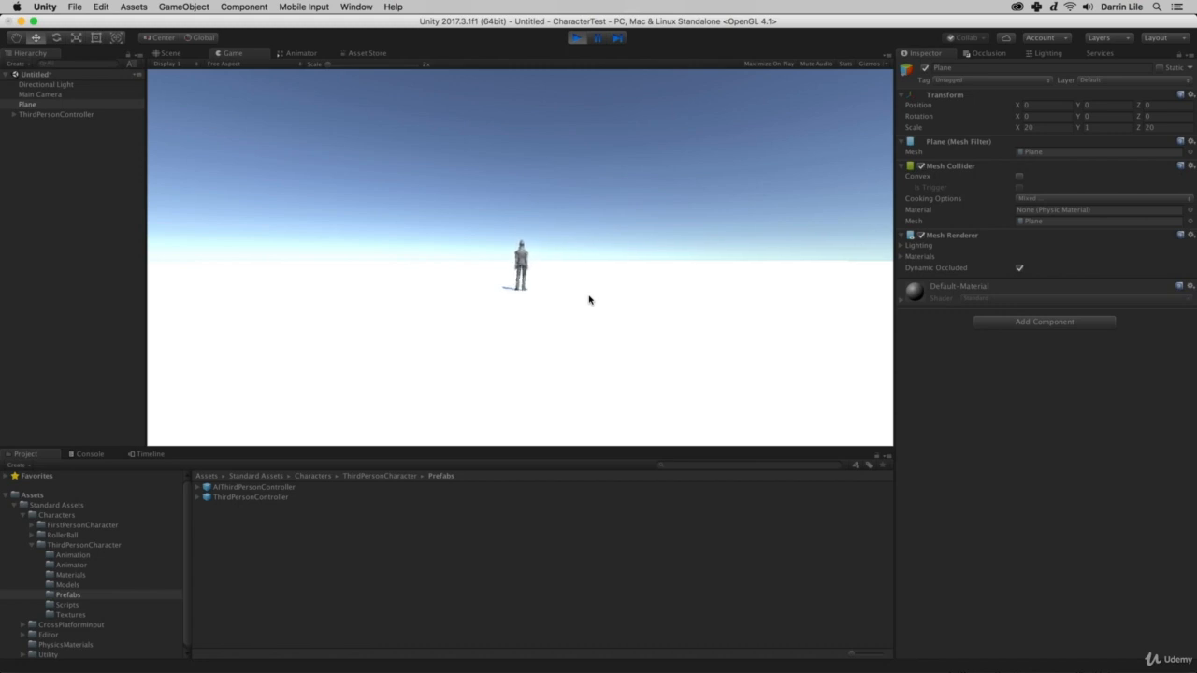
pyautogui.press('w')
pyautogui.press('a')
pyautogui.press('s')
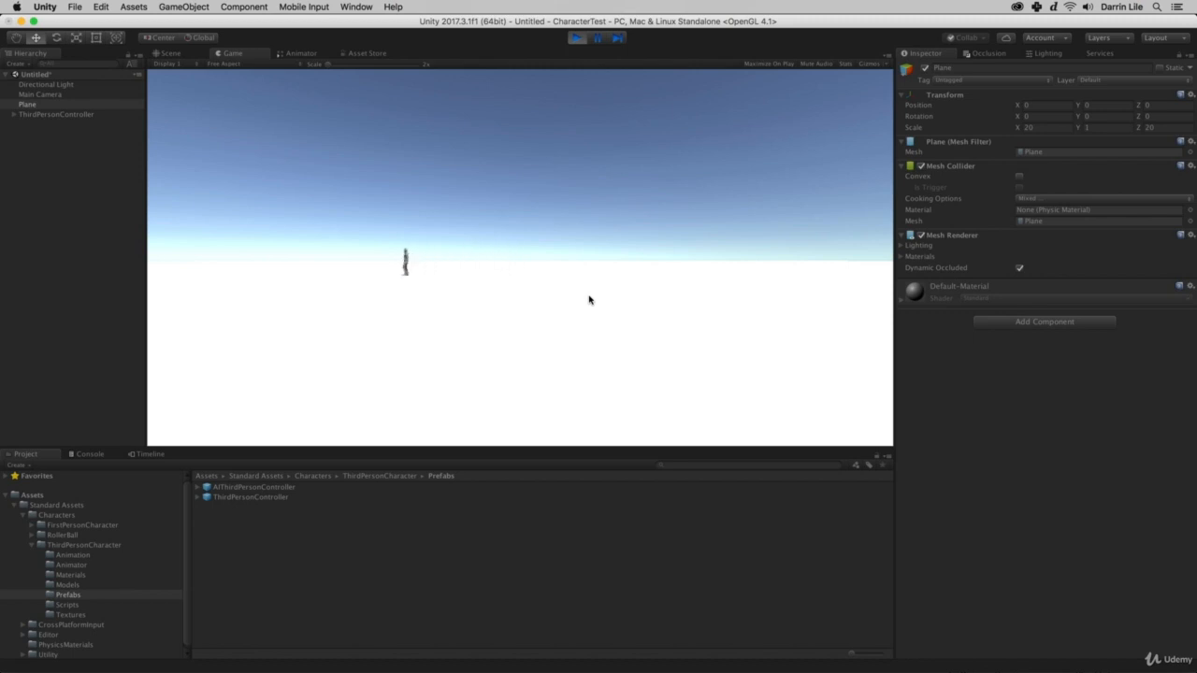
pyautogui.press('d')
pyautogui.press('s')
pyautogui.press('d')
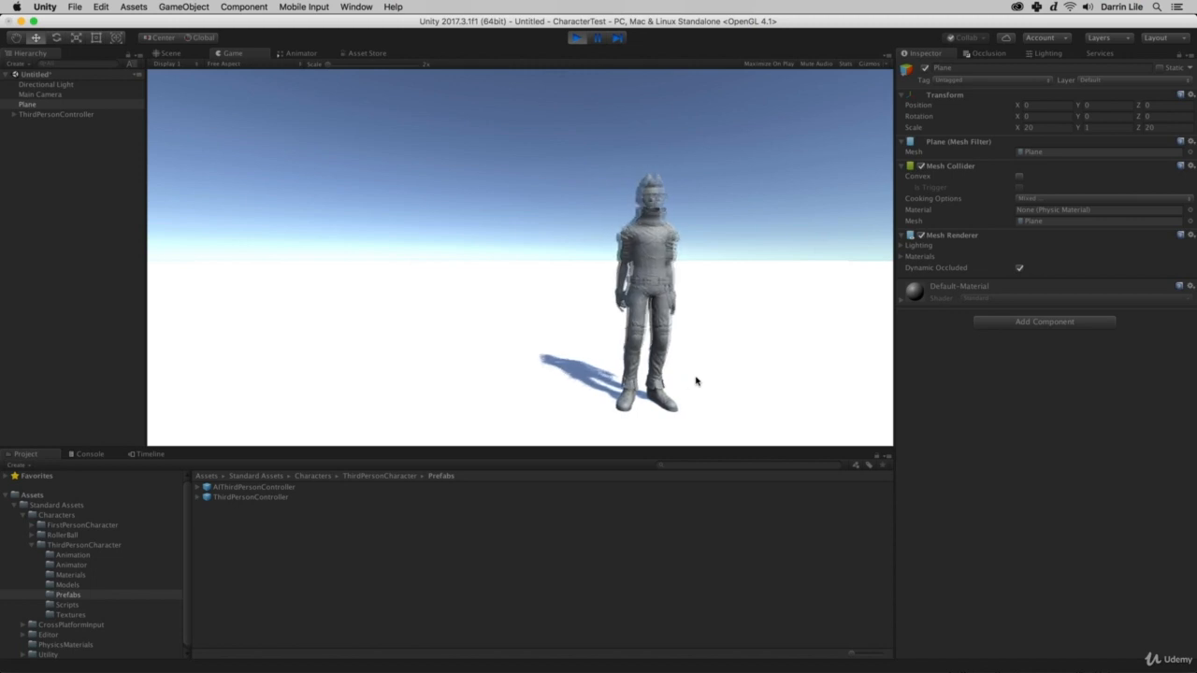
pyautogui.press('w')
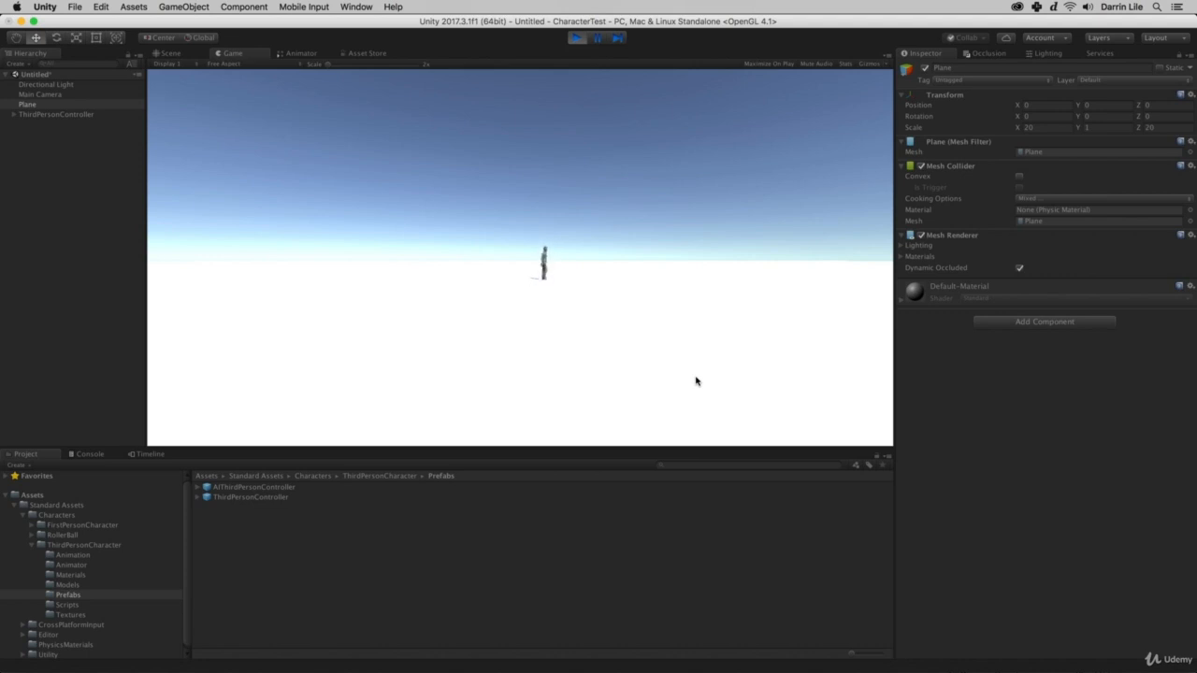
pyautogui.press('s')
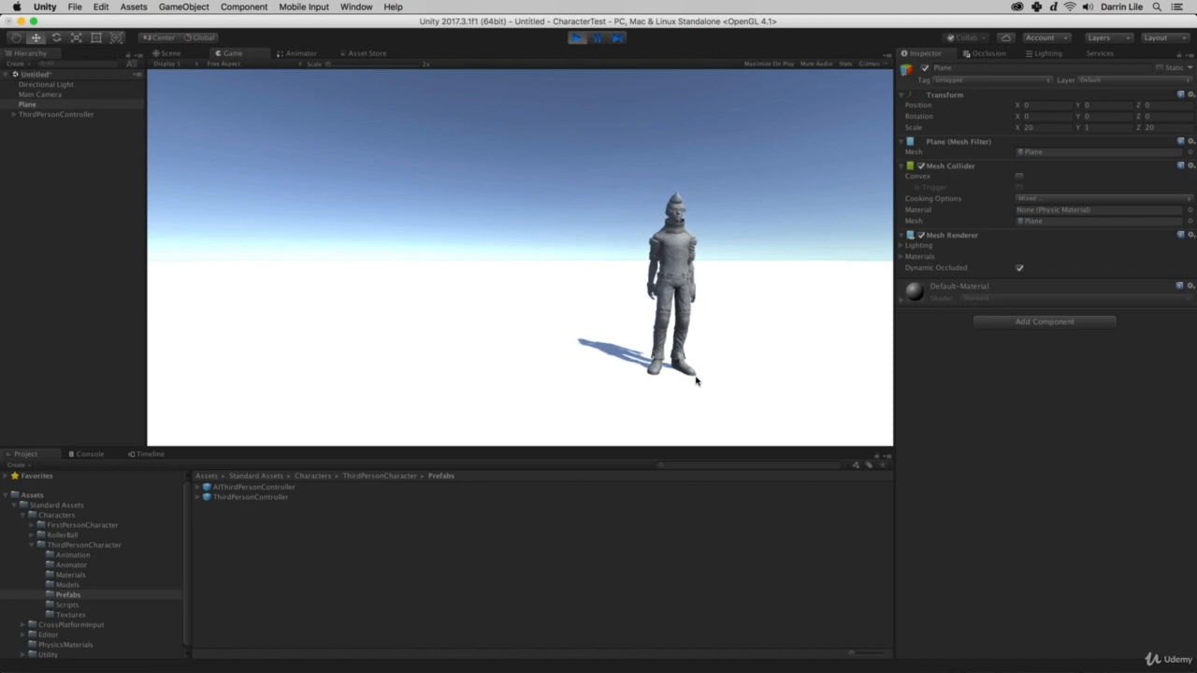
# - Test the character's crouch and move it across the plane while crouching
pyautogui.press('c')
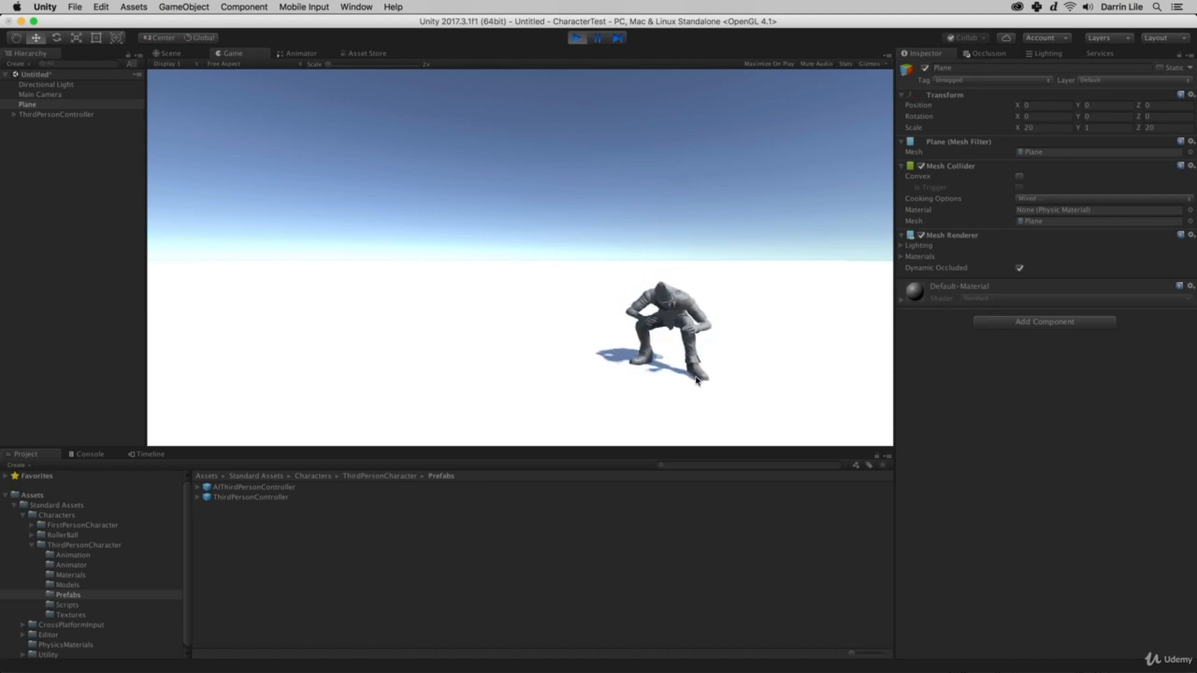
pyautogui.press('s')
pyautogui.press('d')
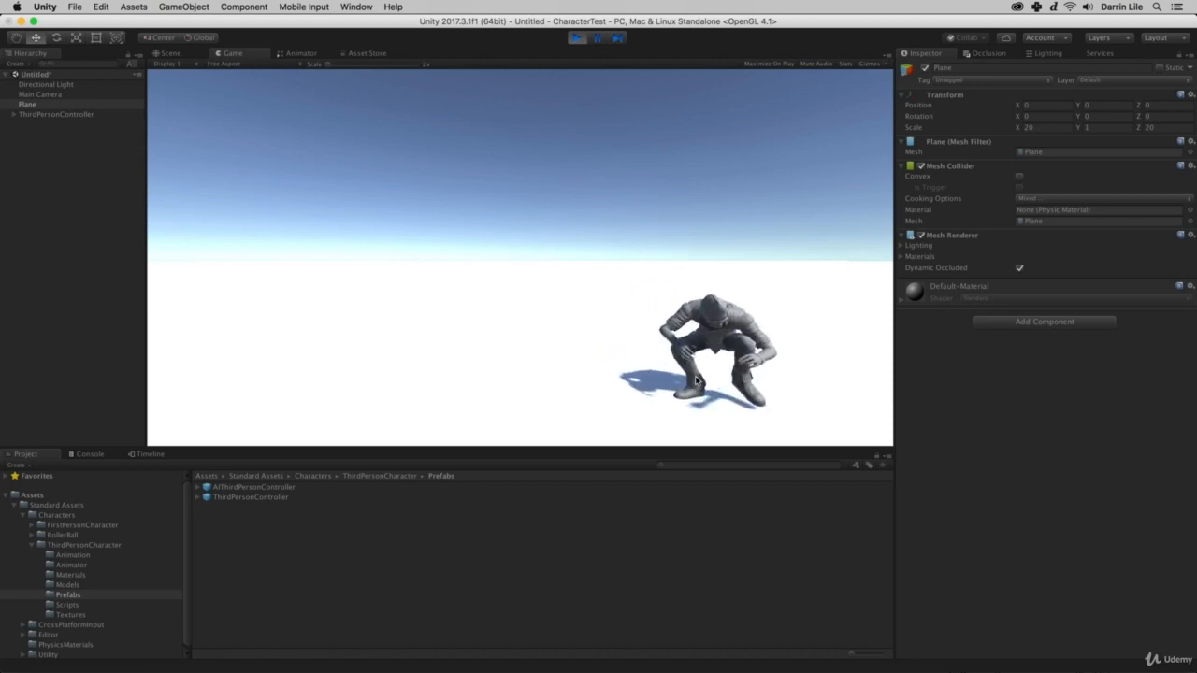
# - Run the character away from the camera, test its jump several times, and stop playing the scene
pyautogui.press('w')
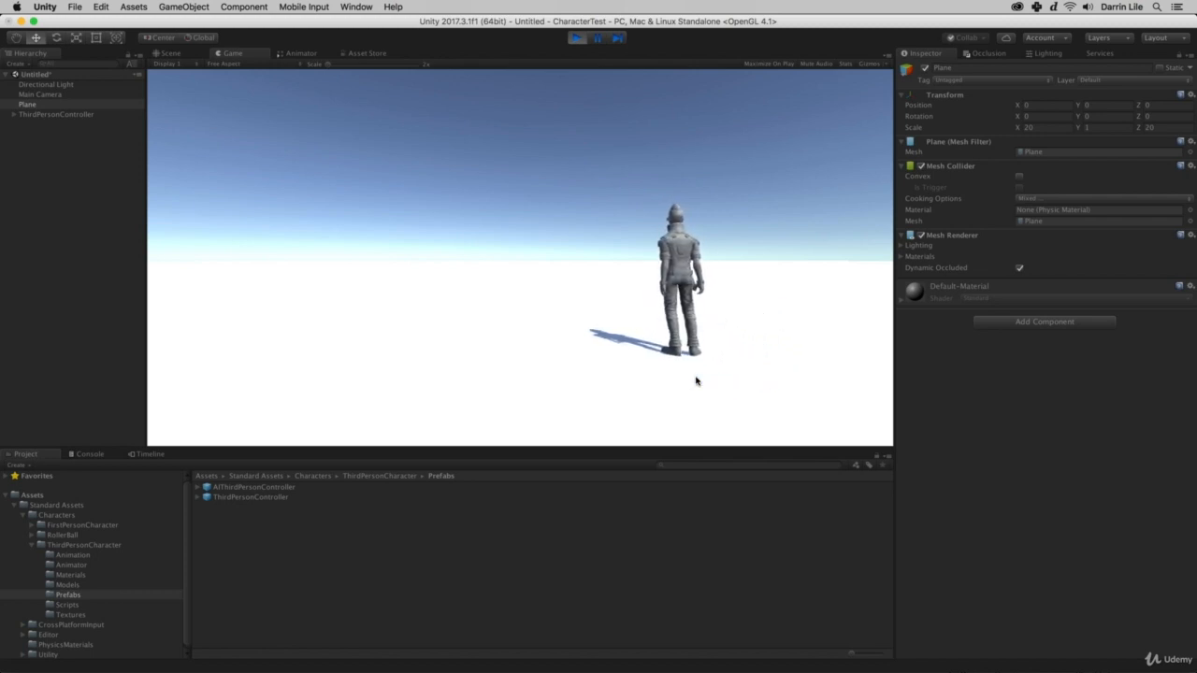
pyautogui.press('space')
pyautogui.press('space')
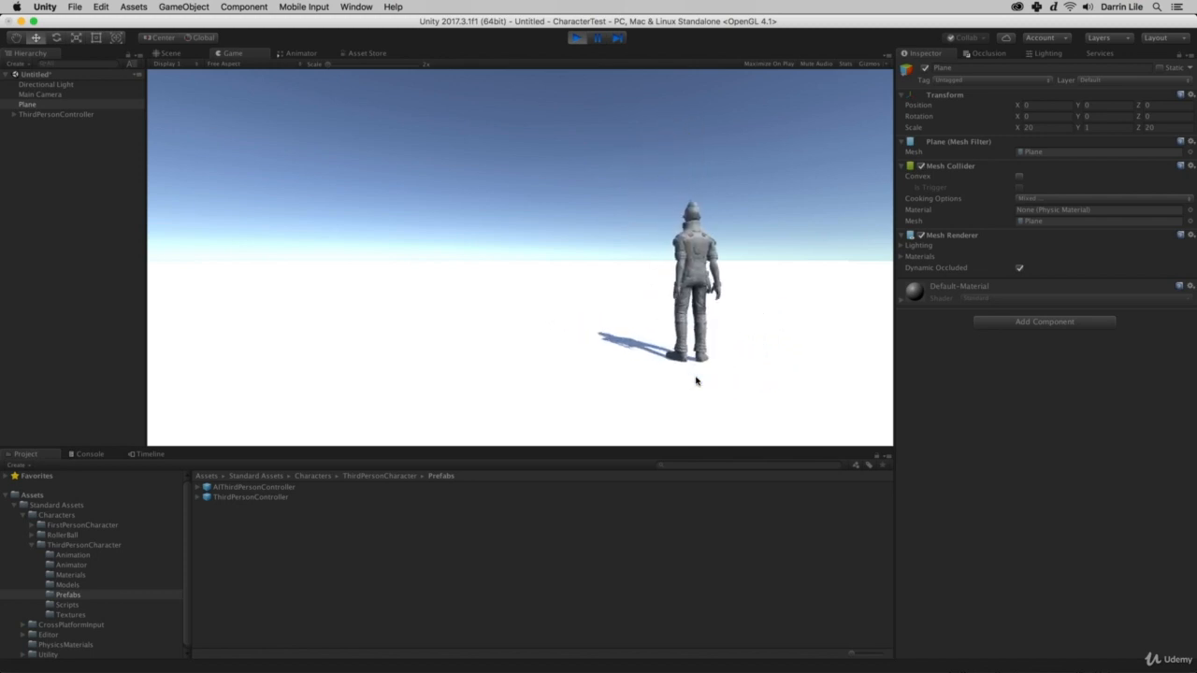
pyautogui.press('space')
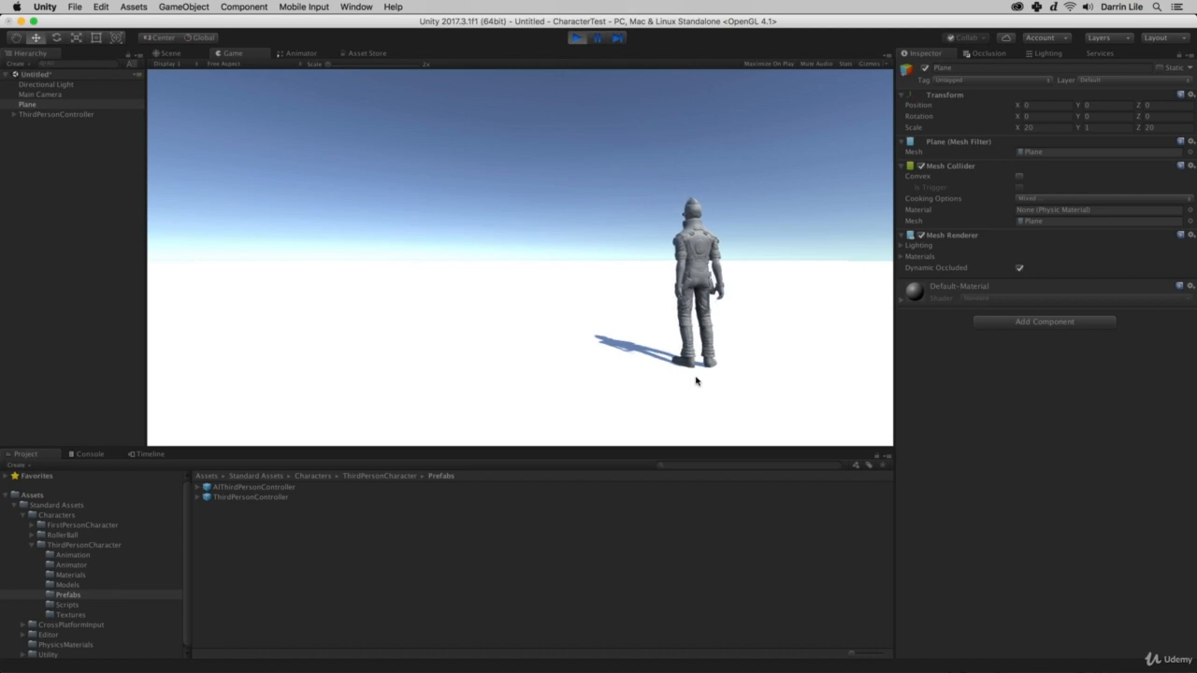
pyautogui.press('super+p')
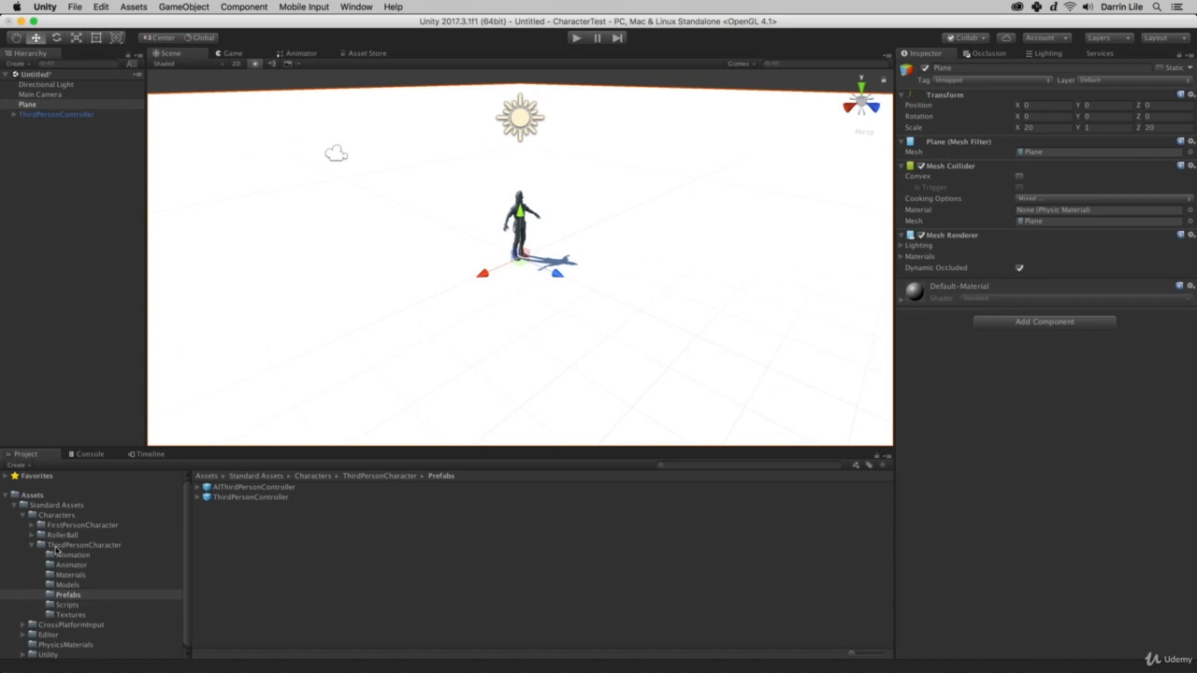
# - Select the Ethan model in ThirdPersonCharacter's Models folder and review its import settings, ending on the Rig settings
pyautogui.click(90, 549)
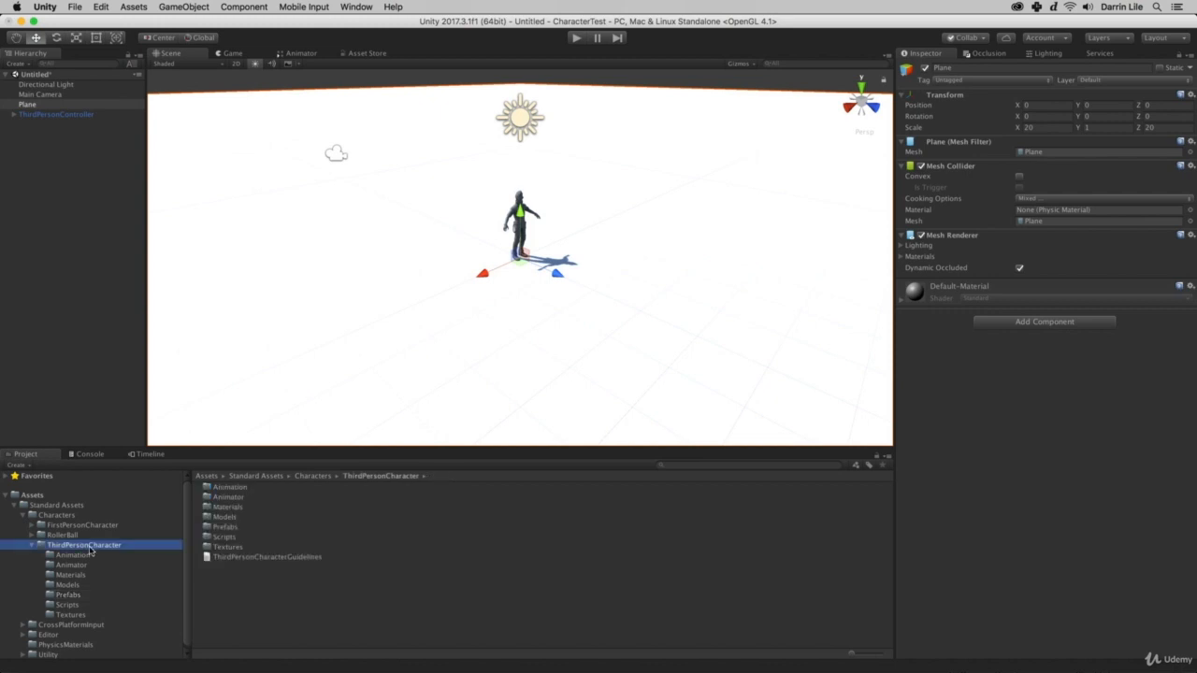
pyautogui.doubleClick(224, 518)
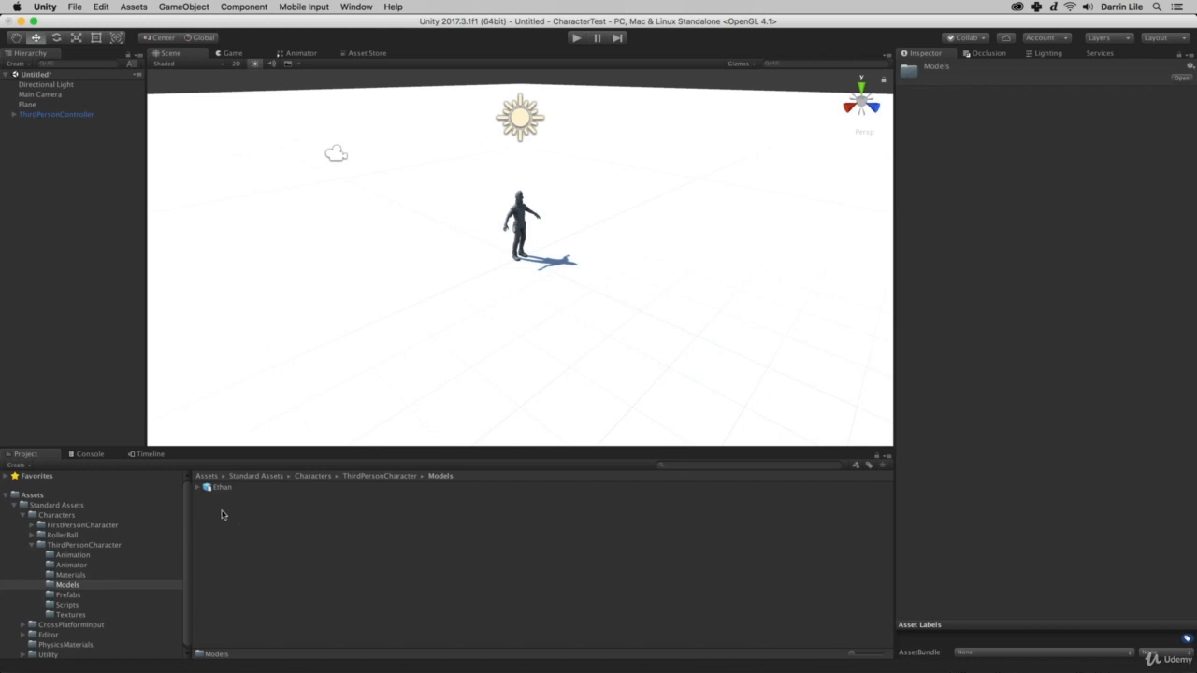
pyautogui.click(208, 489)
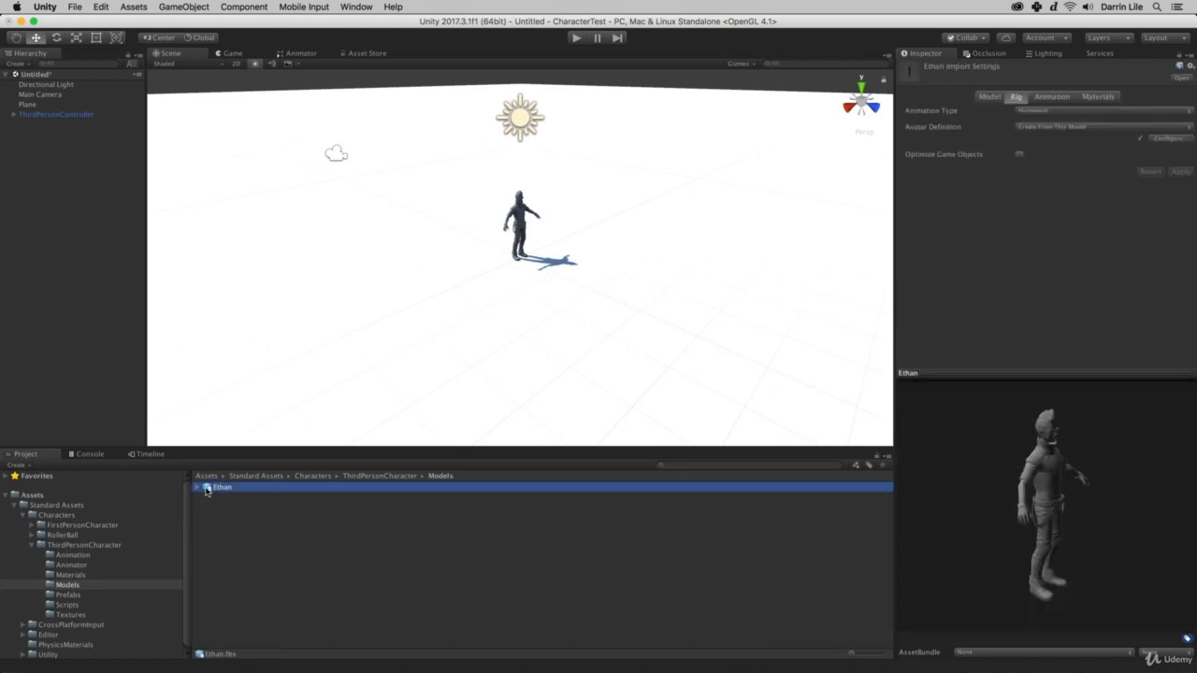
pyautogui.click(988, 97)
pyautogui.click(1010, 98)
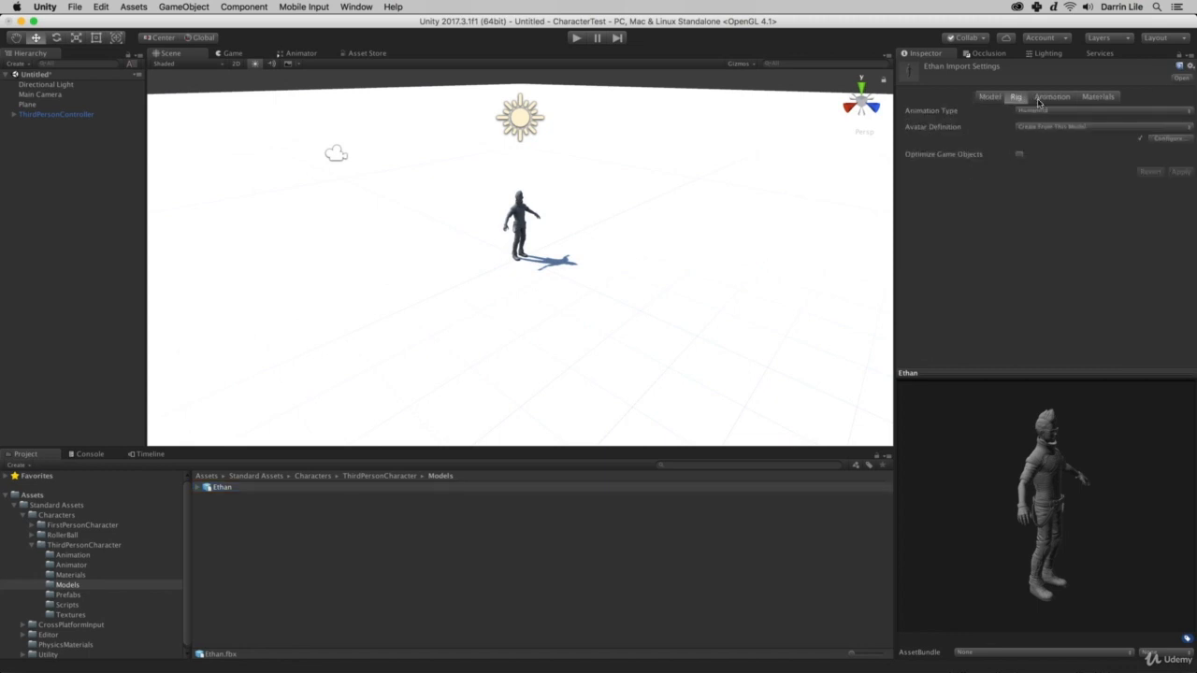
pyautogui.click(1055, 98)
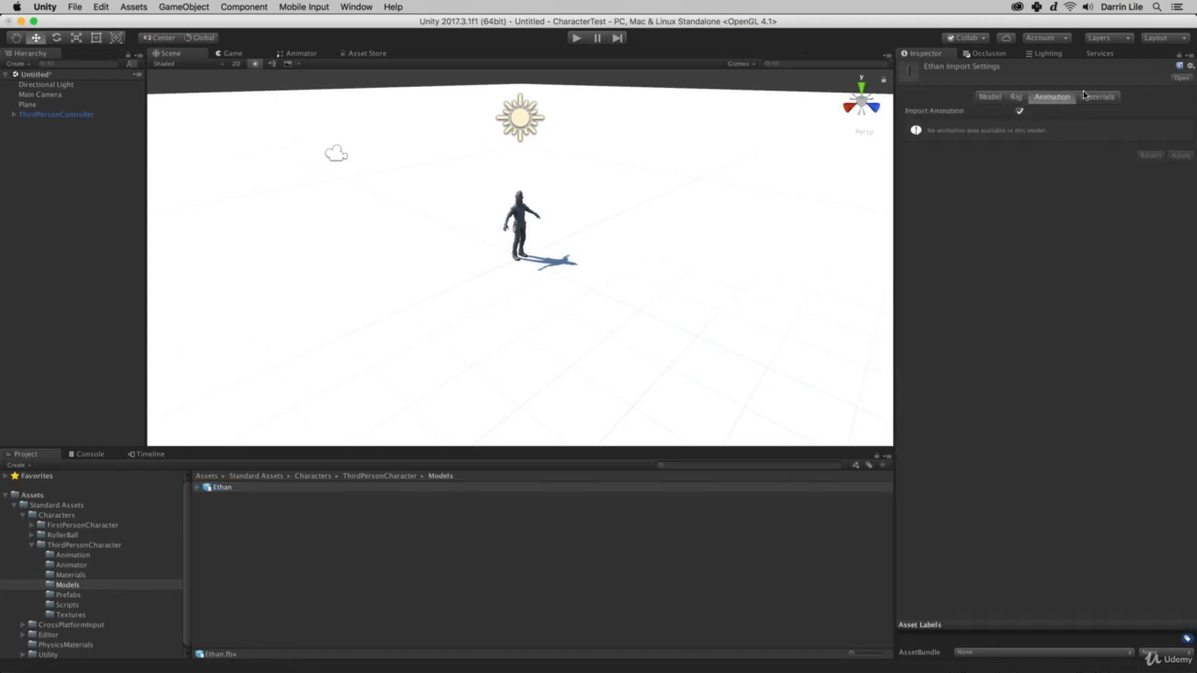
pyautogui.click(1086, 96)
pyautogui.click(1018, 99)
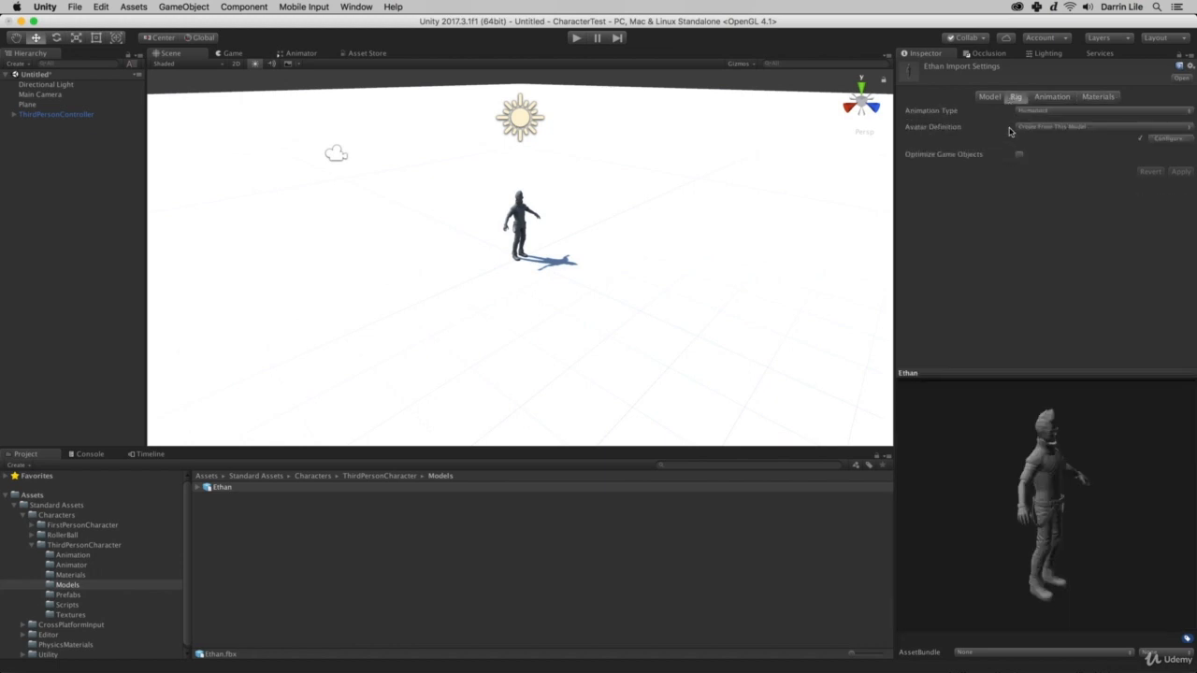
# - Open the avatar configuration for the Ethan model, saving the modified scene as testScene01 in Assets
pyautogui.click(1169, 139)
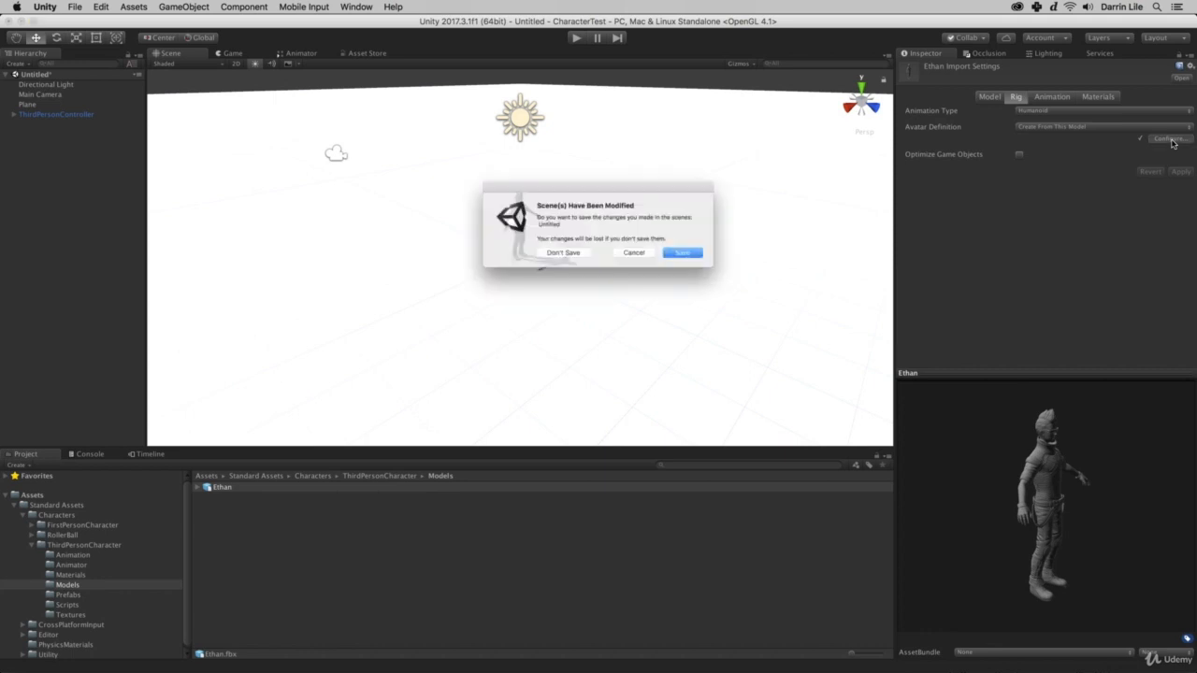
pyautogui.click(702, 259)
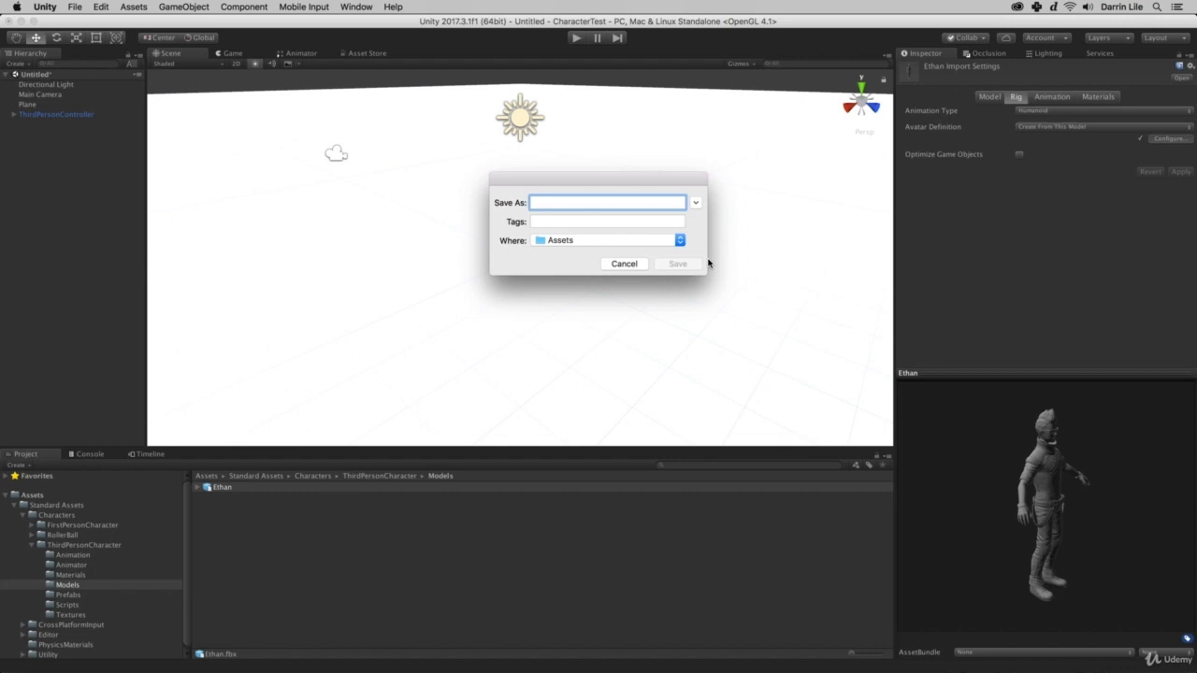
pyautogui.write('testScene01')
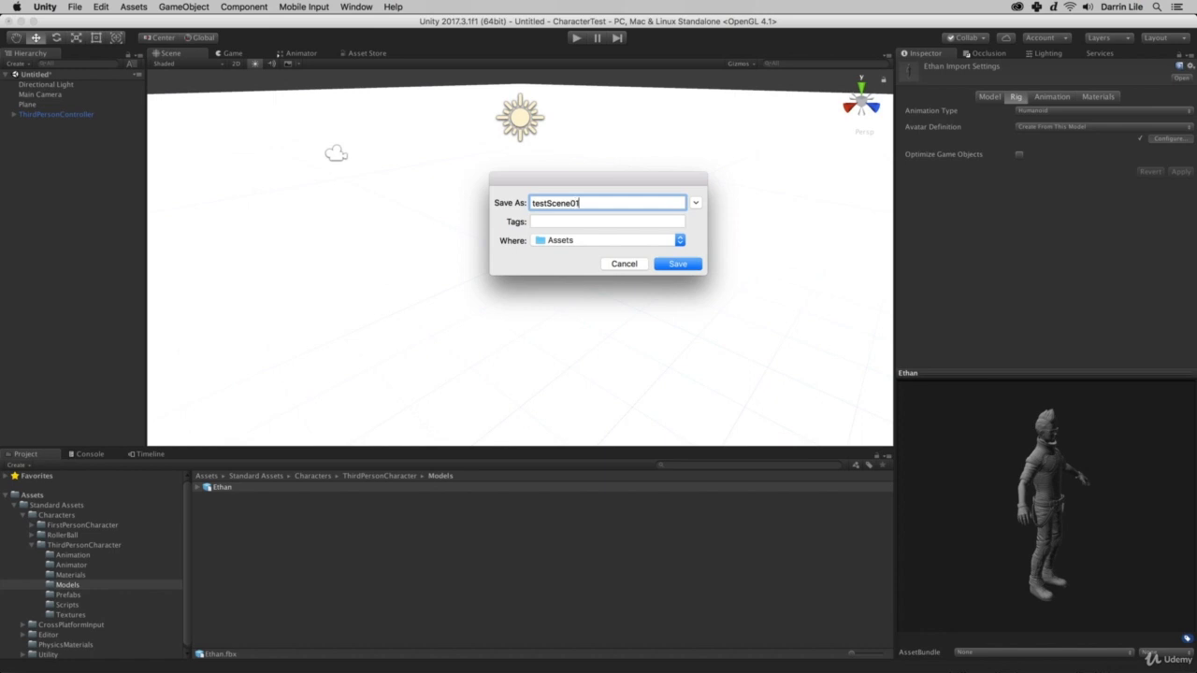
pyautogui.press('Return')
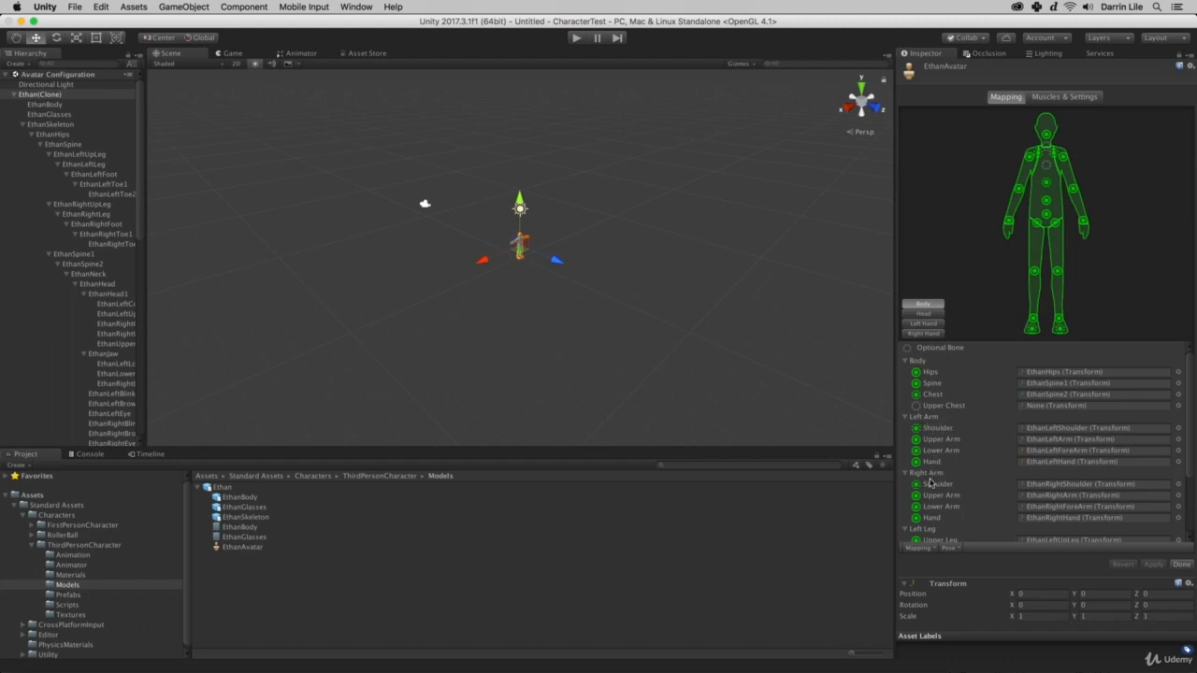
# - Examine the Ethan avatar's bone mapping for the body, the head and neck, and the left hand
pyautogui.scroll(-5, 1193, 453)
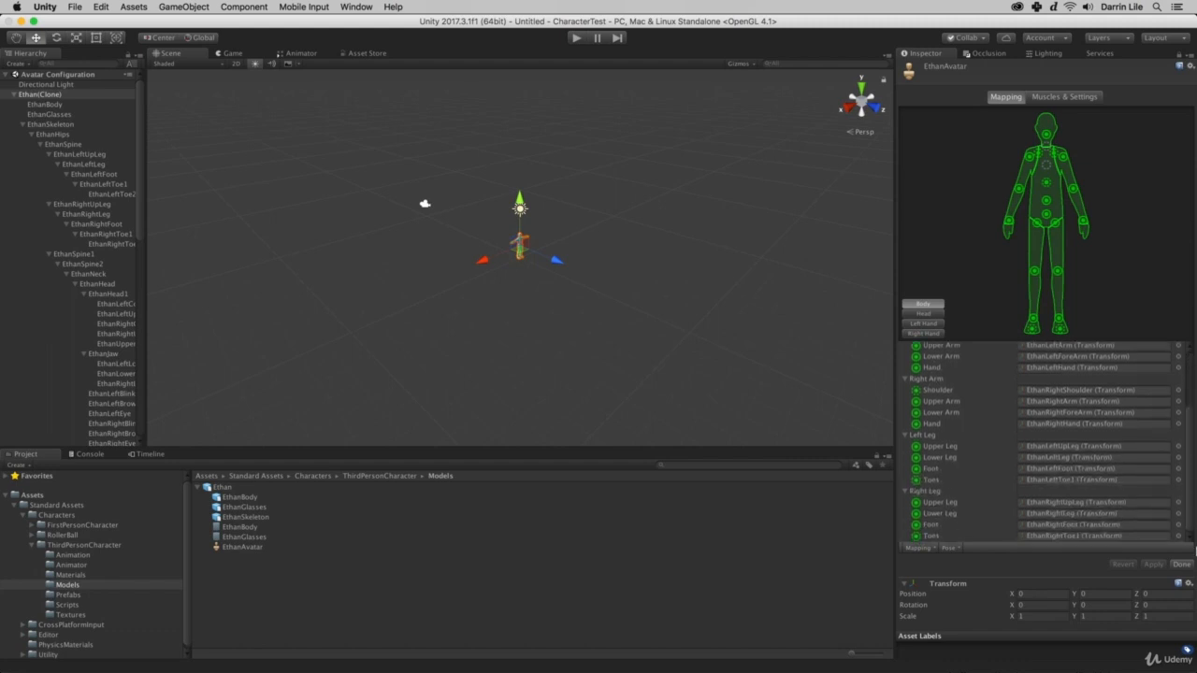
pyautogui.click(932, 316)
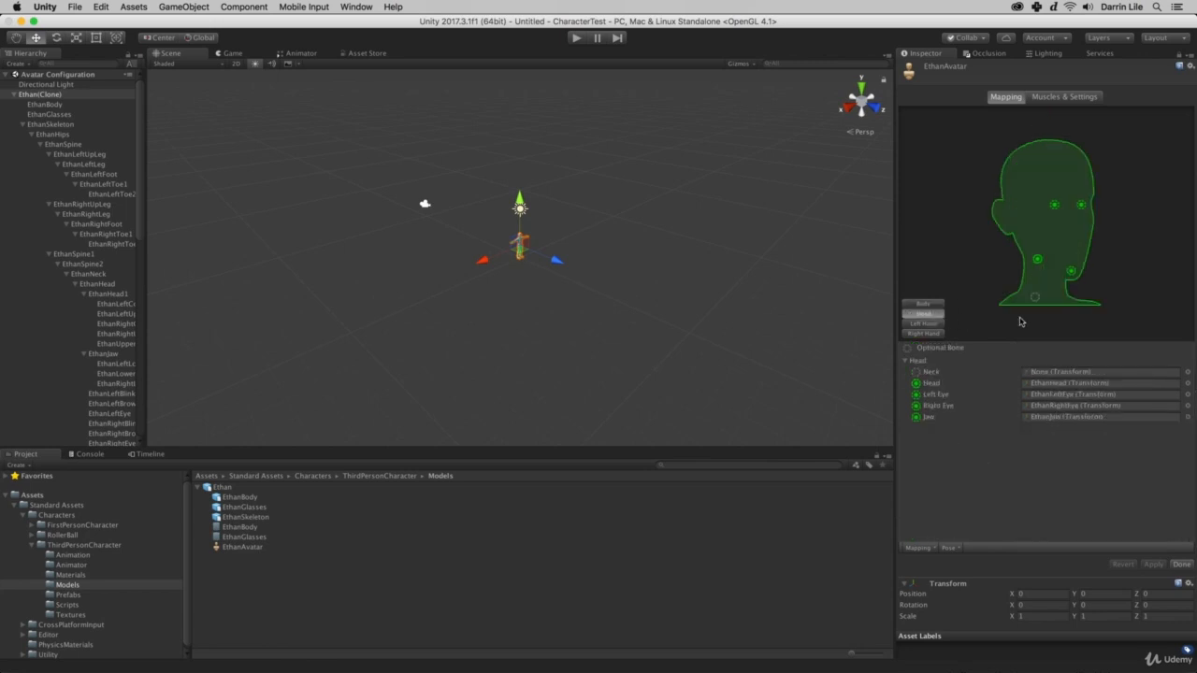
pyautogui.click(1037, 260)
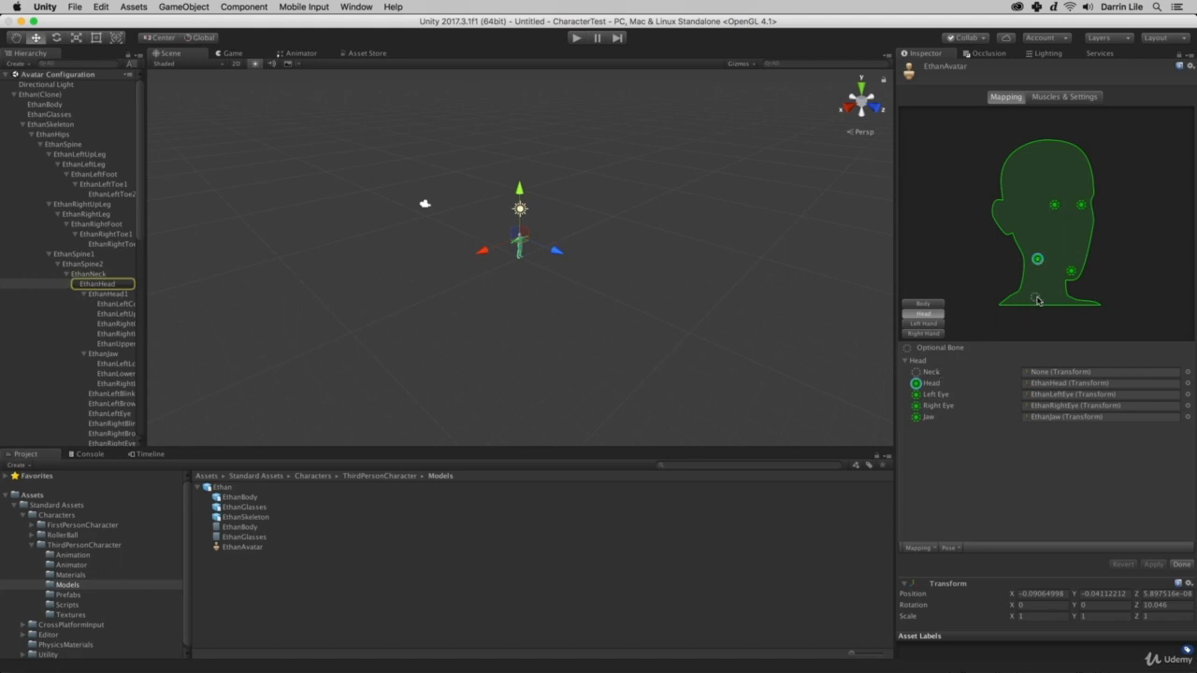
pyautogui.click(1037, 299)
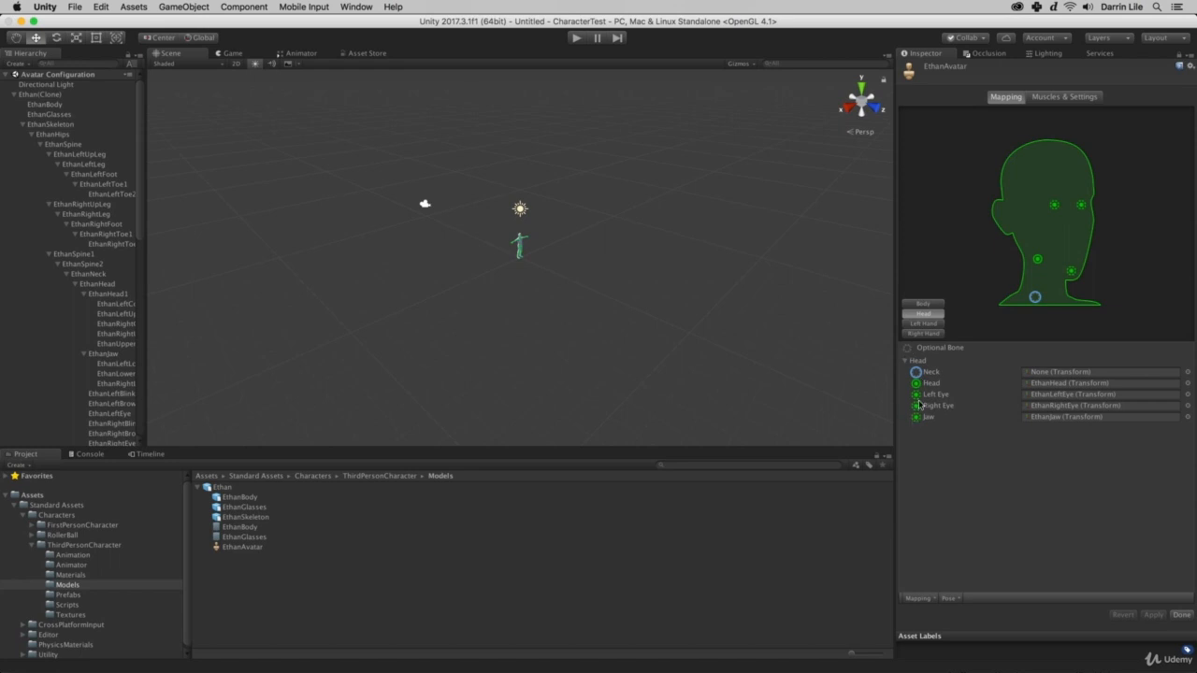
pyautogui.click(925, 324)
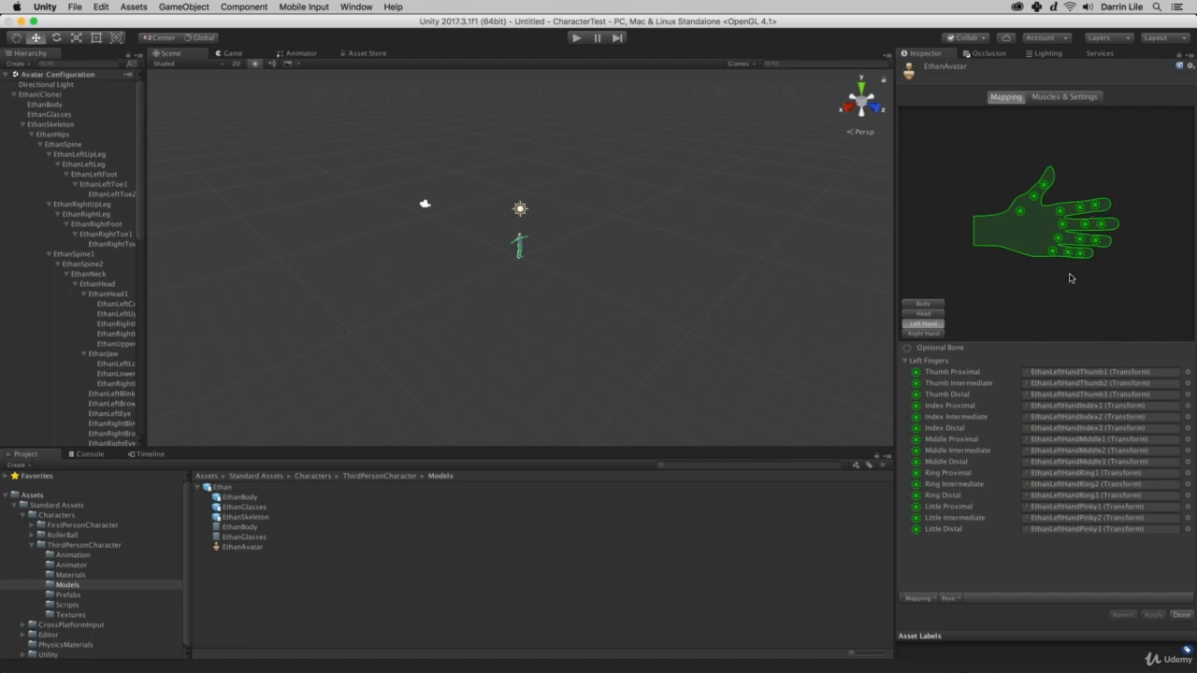
pyautogui.click(923, 304)
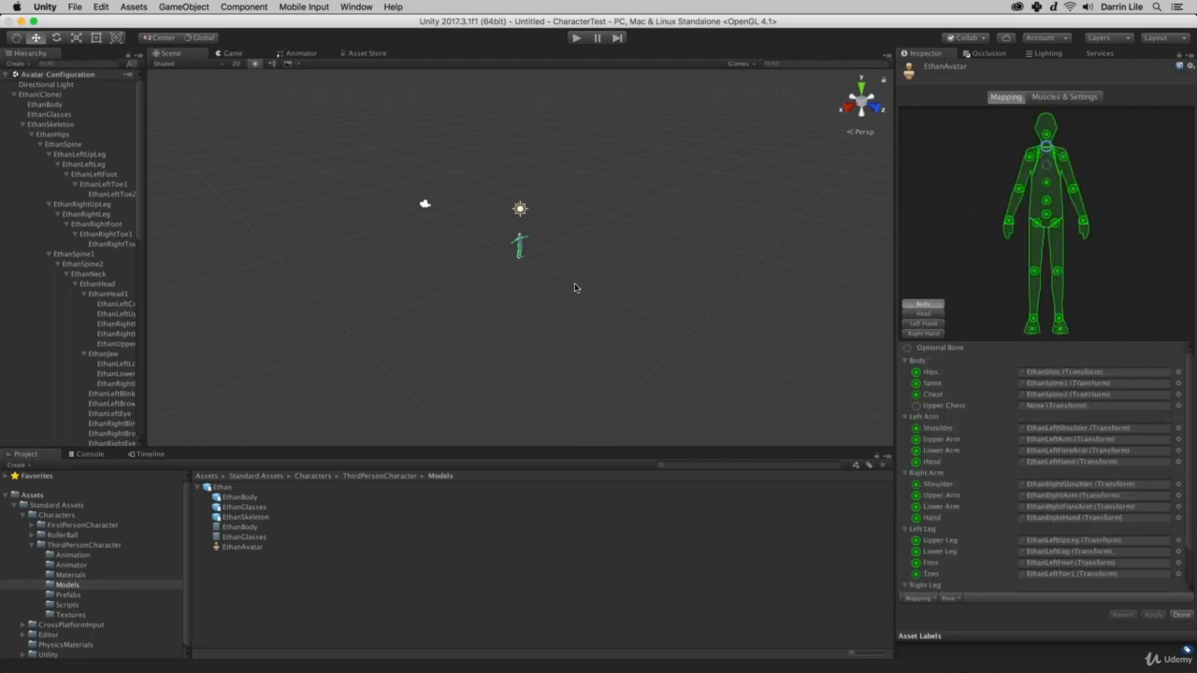